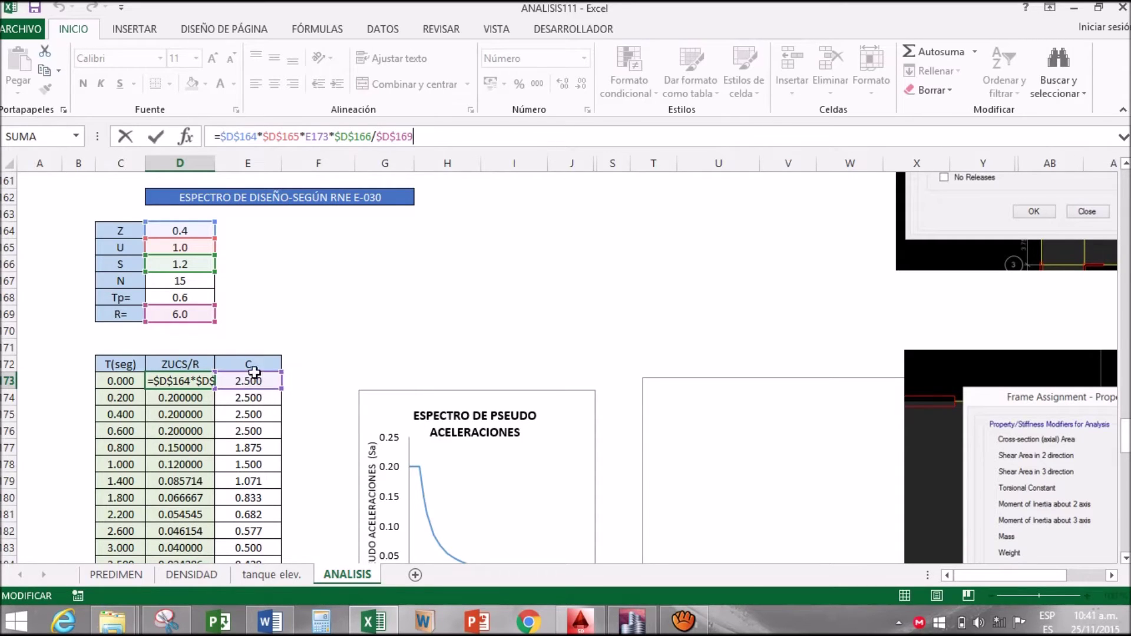
Step: Confirm the ZUCS/R formula =$D$164*$D$165*E173*$D$166/$D$169 in D173 and fill it down through D192
key("Return")
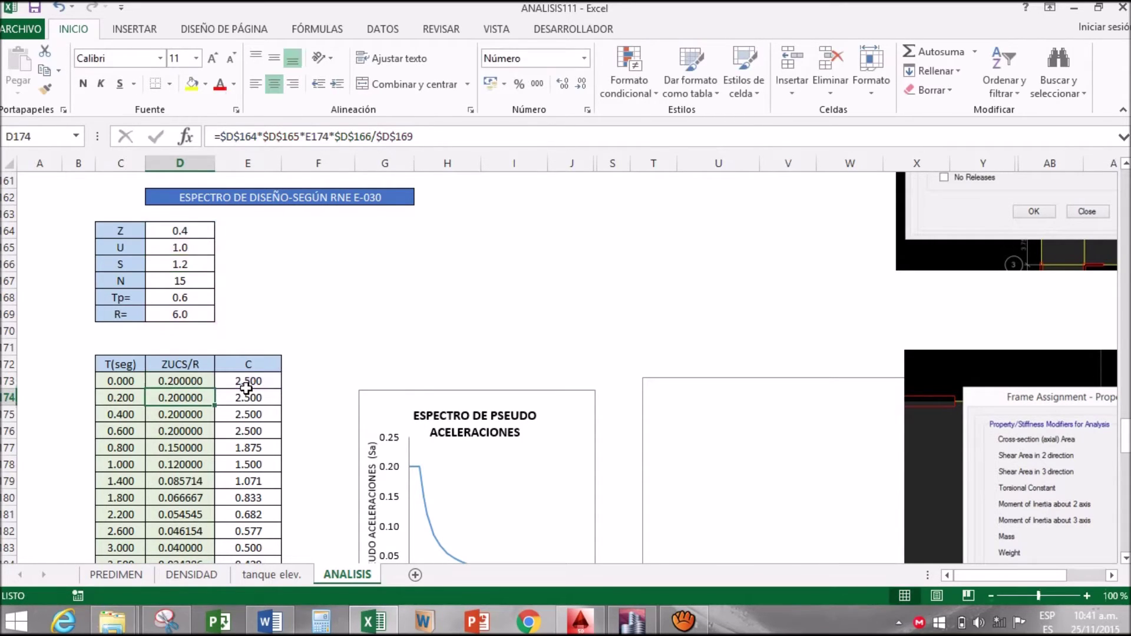
left_click(205, 382)
scroll(205, 381, "down", 2)
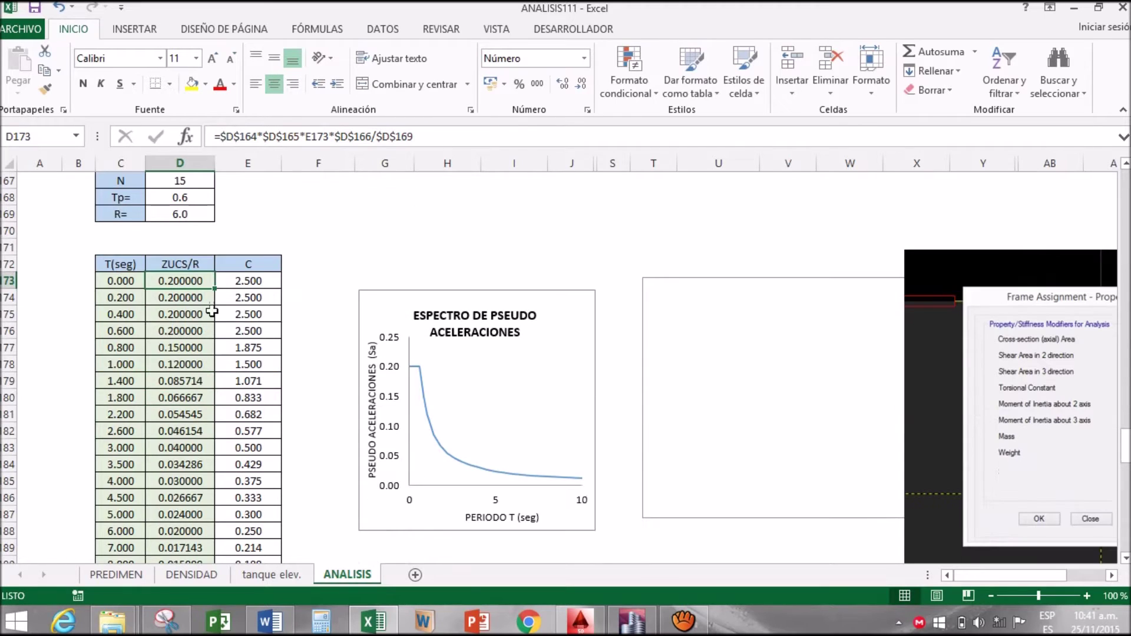
left_click_drag(215, 289, 180, 531)
left_click(309, 352)
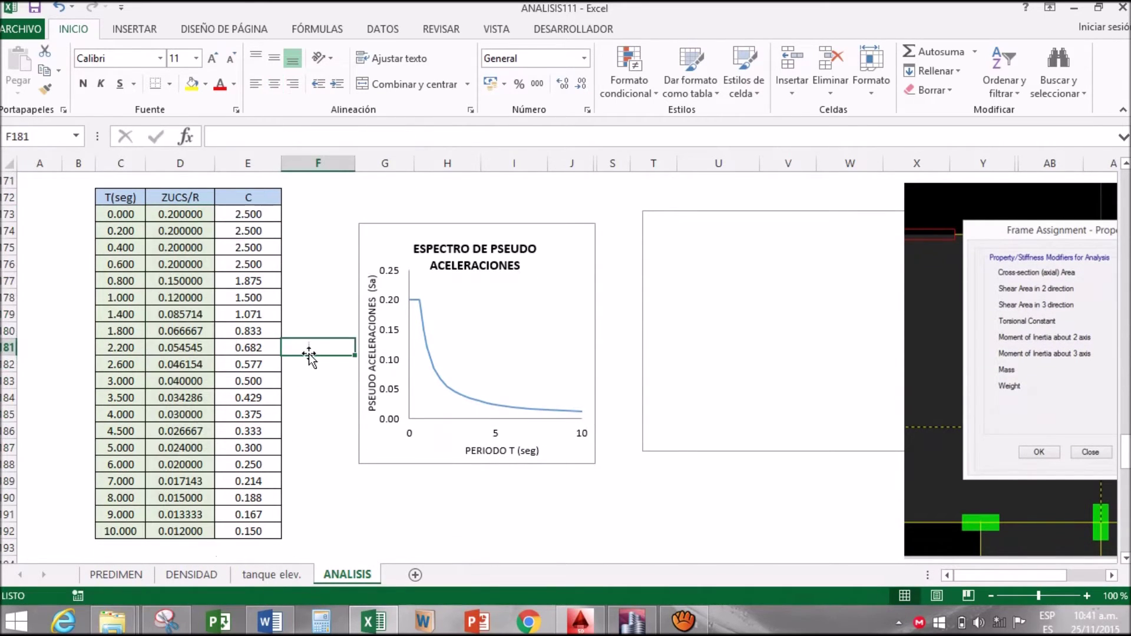
Step: Move the ESPECTRO DE PSEUDO ACELERACIONES chart slightly closer to the spectrum table and deselect it
scroll(309, 353, "up", 2)
scroll(551, 247, "down", 1)
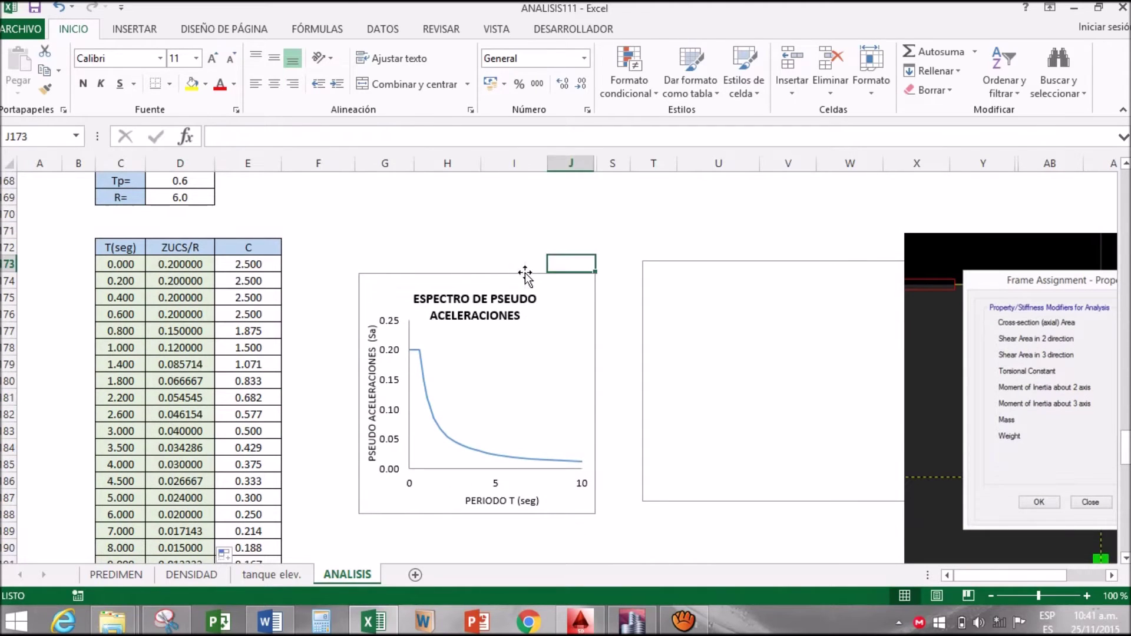
left_click(523, 272)
left_click(460, 244)
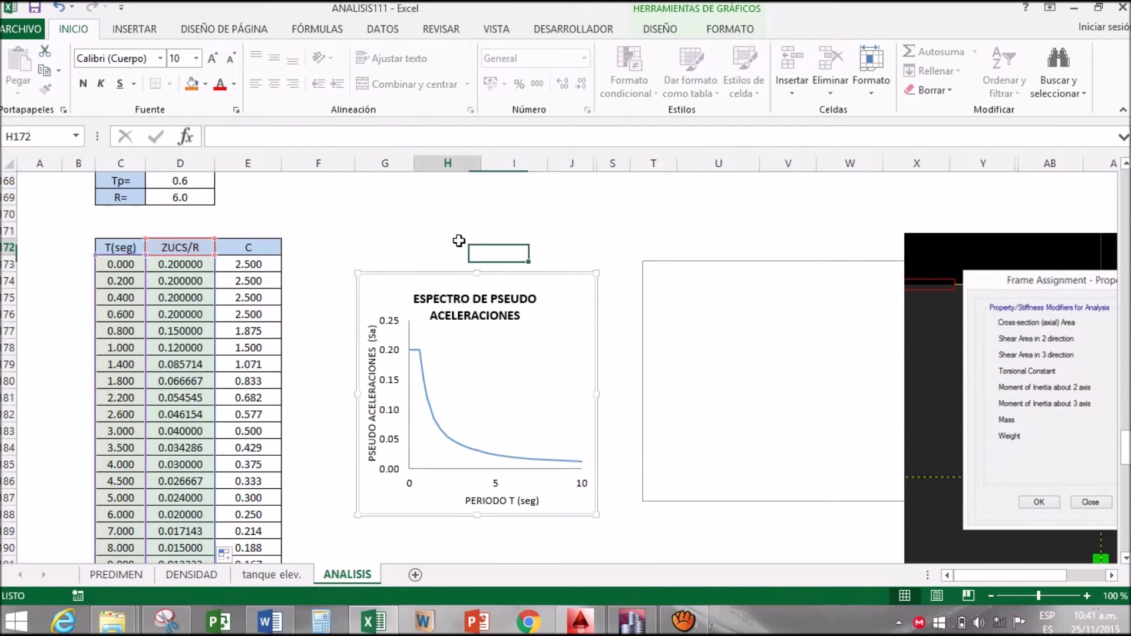
left_click(467, 287)
left_click_drag(559, 275, 534, 273)
scroll(469, 253, "down", 1)
scroll(463, 259, "up", 1)
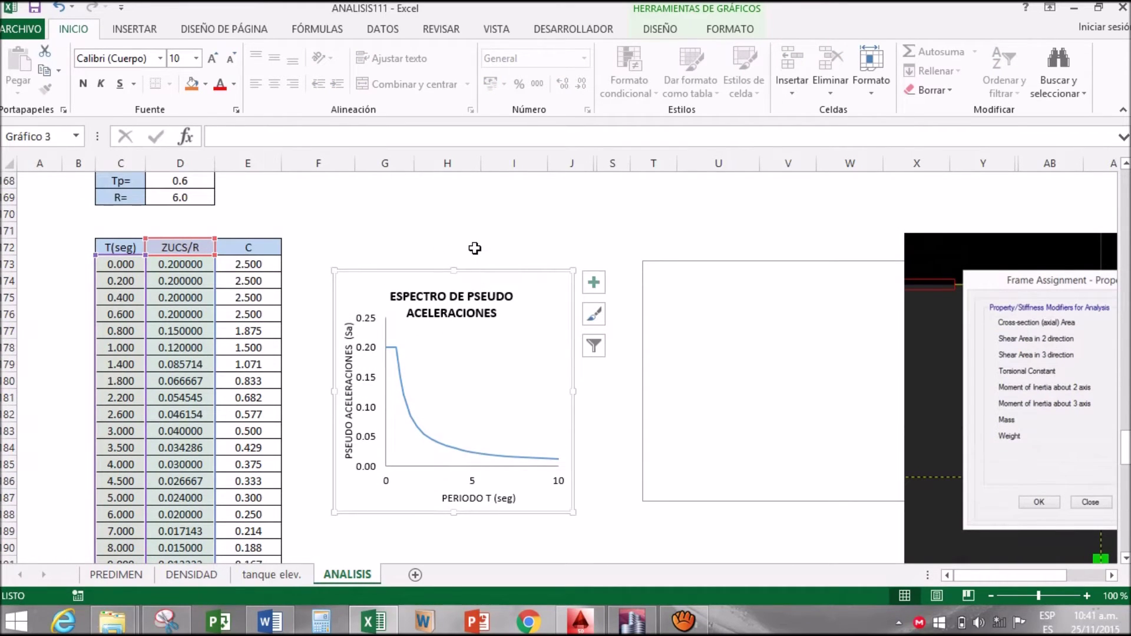
left_click(467, 241)
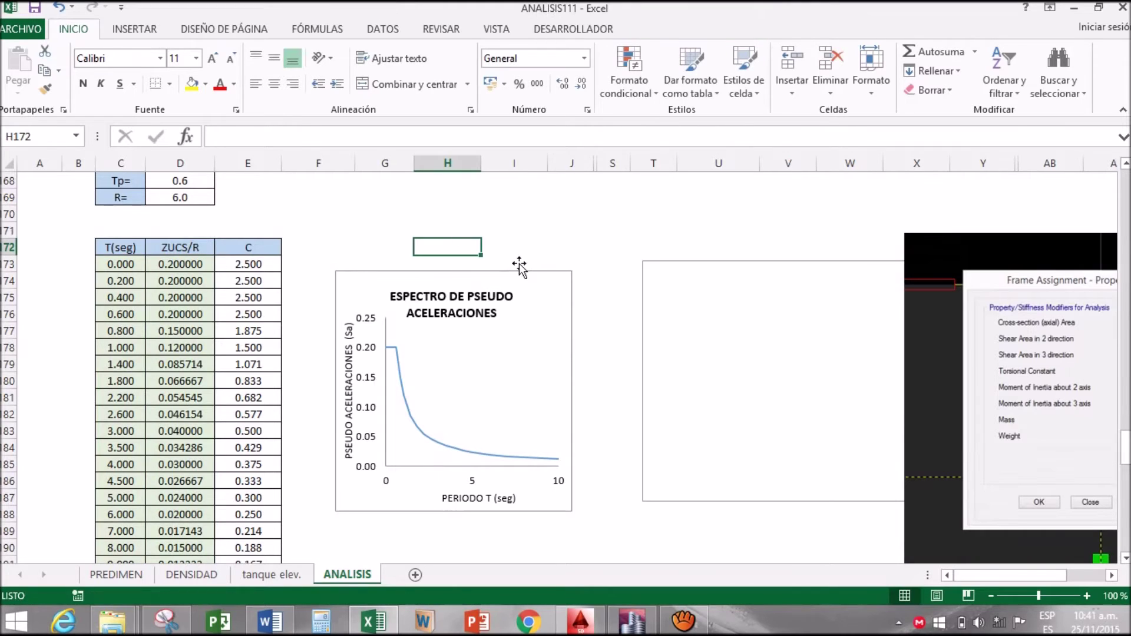
left_click(490, 227)
key("Left")
key("Left")
key("Right")
key("Right")
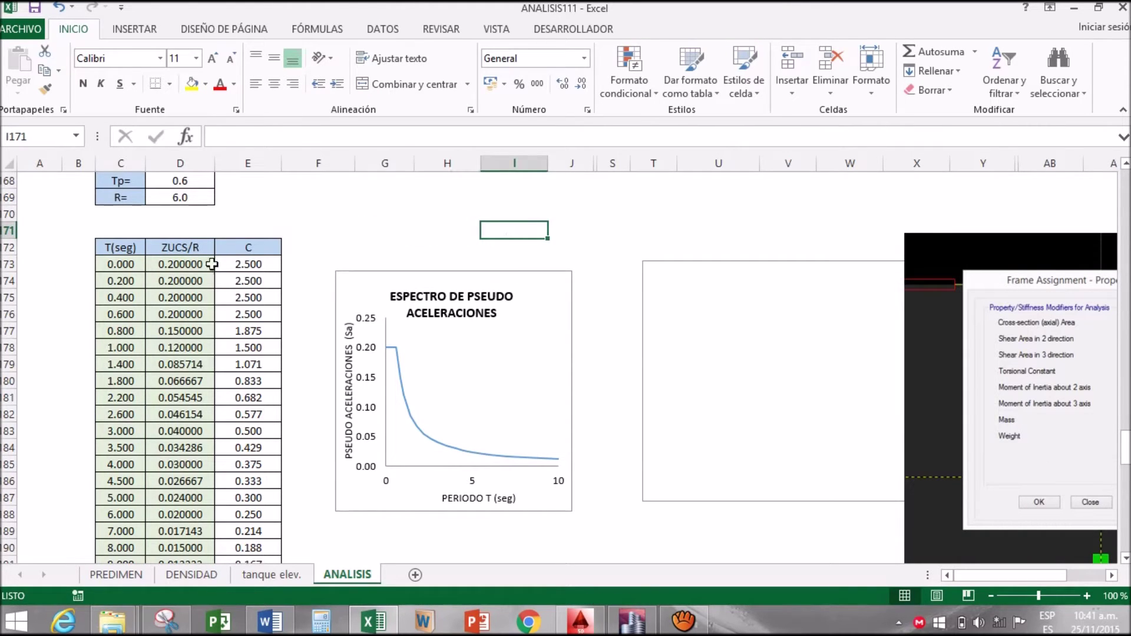
scroll(201, 268, "down", 1)
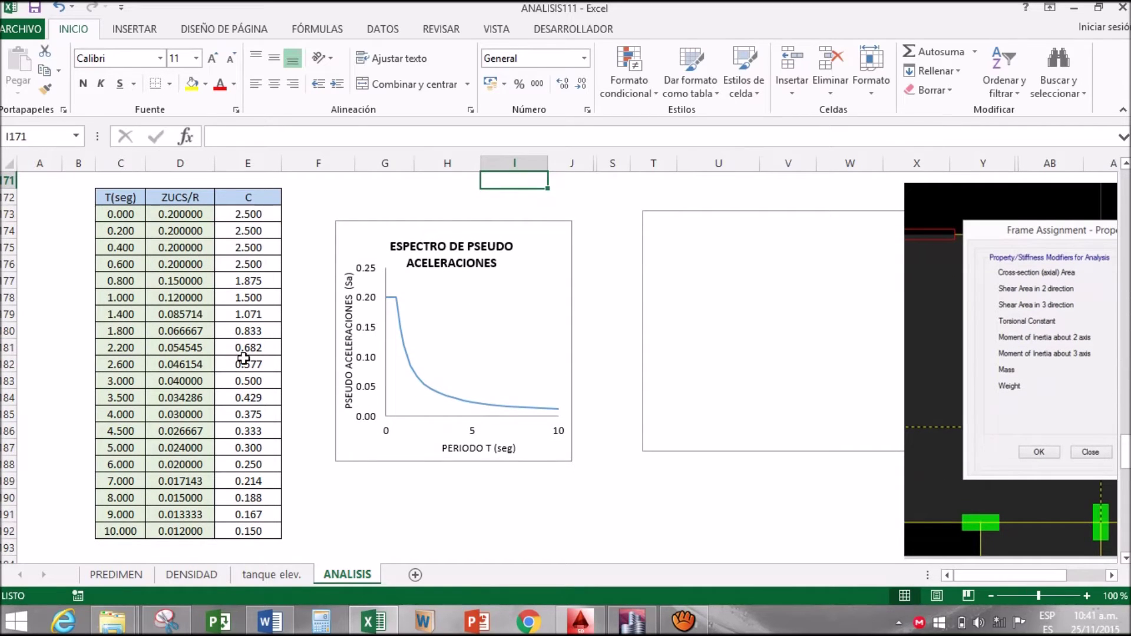
Step: Find and launch Bloc de notas, and minimize its blank document to return to the spreadsheet
key("super+s")
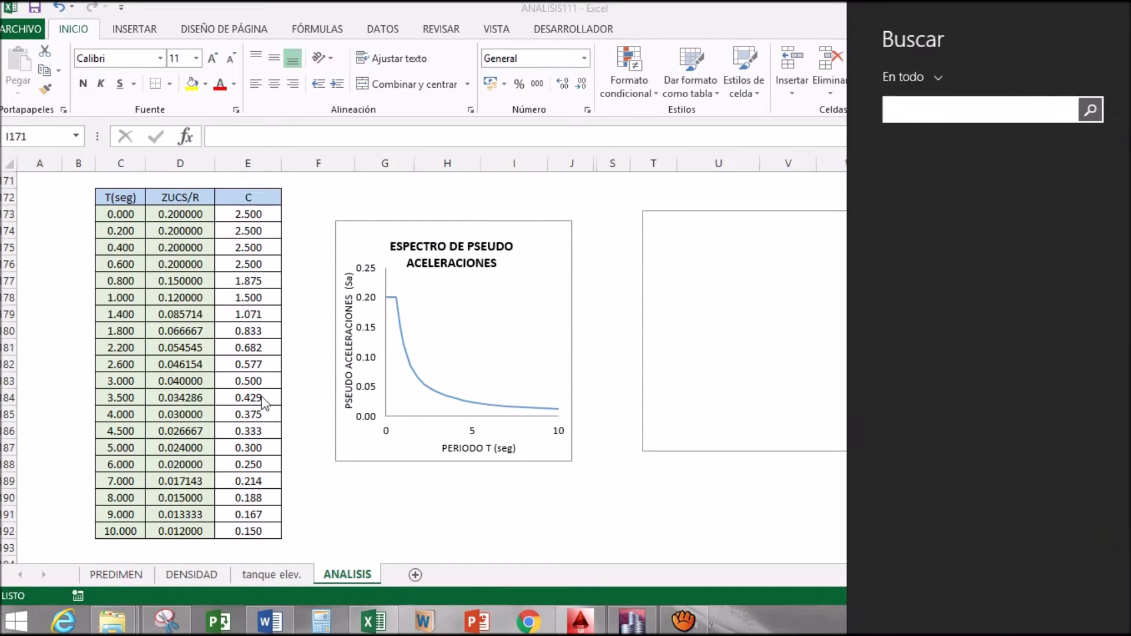
type("bloc de notas")
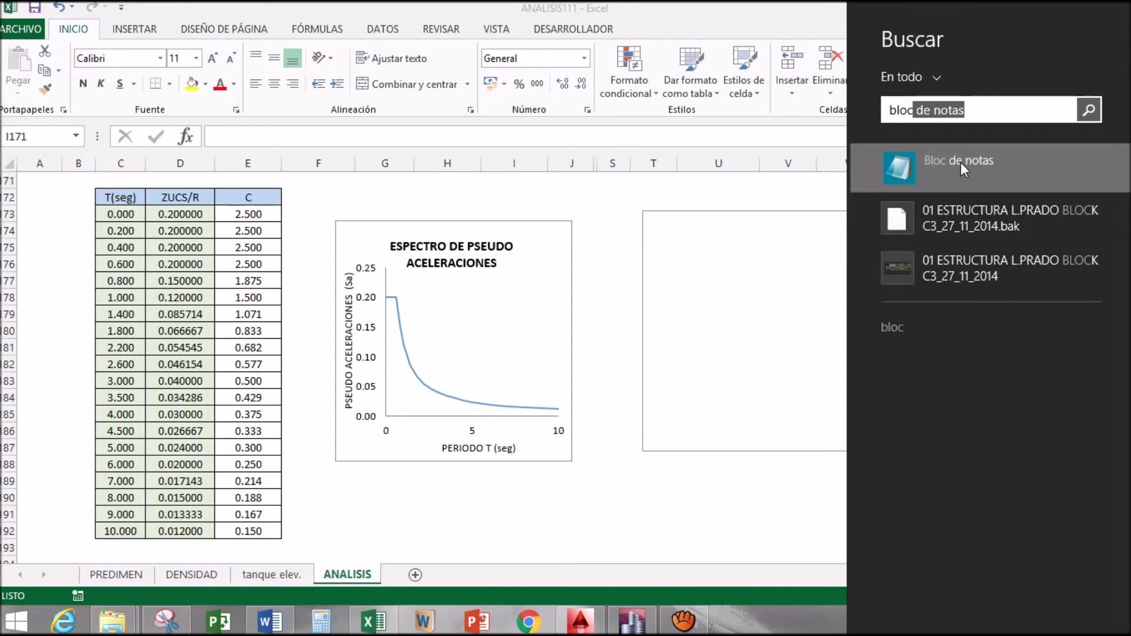
left_click(960, 164)
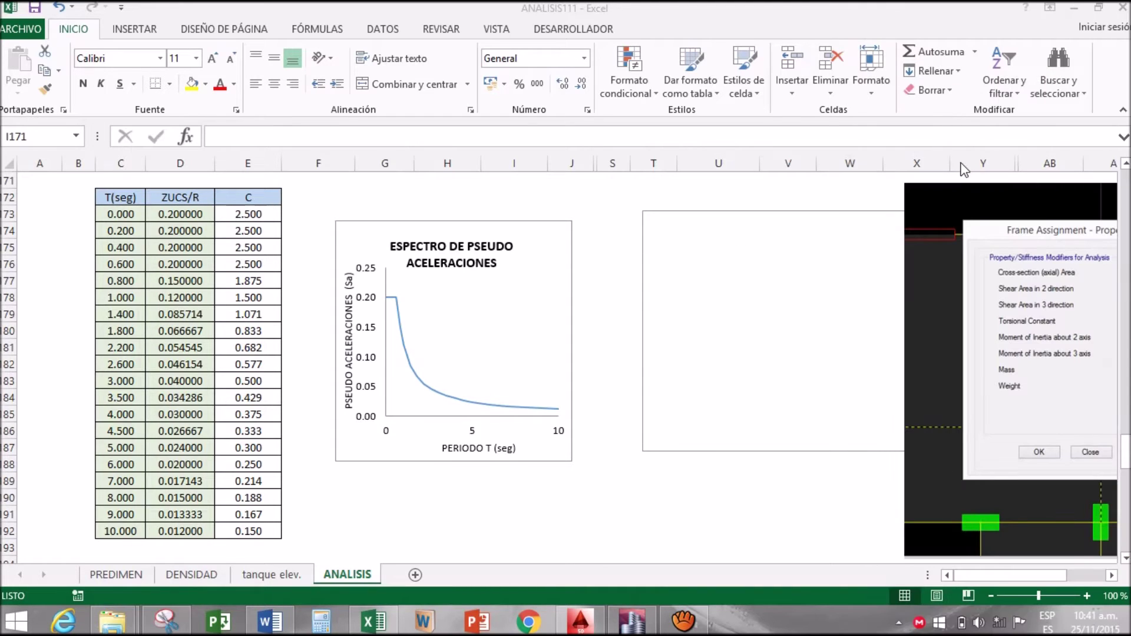
key("super+Down")
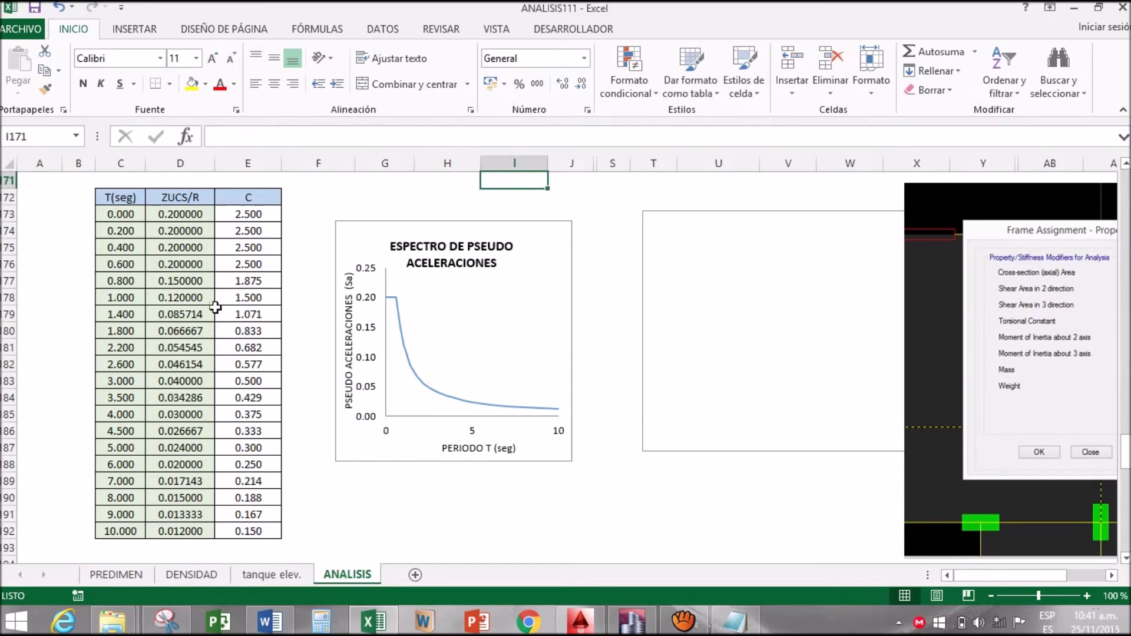
left_click(220, 269)
left_click(489, 231)
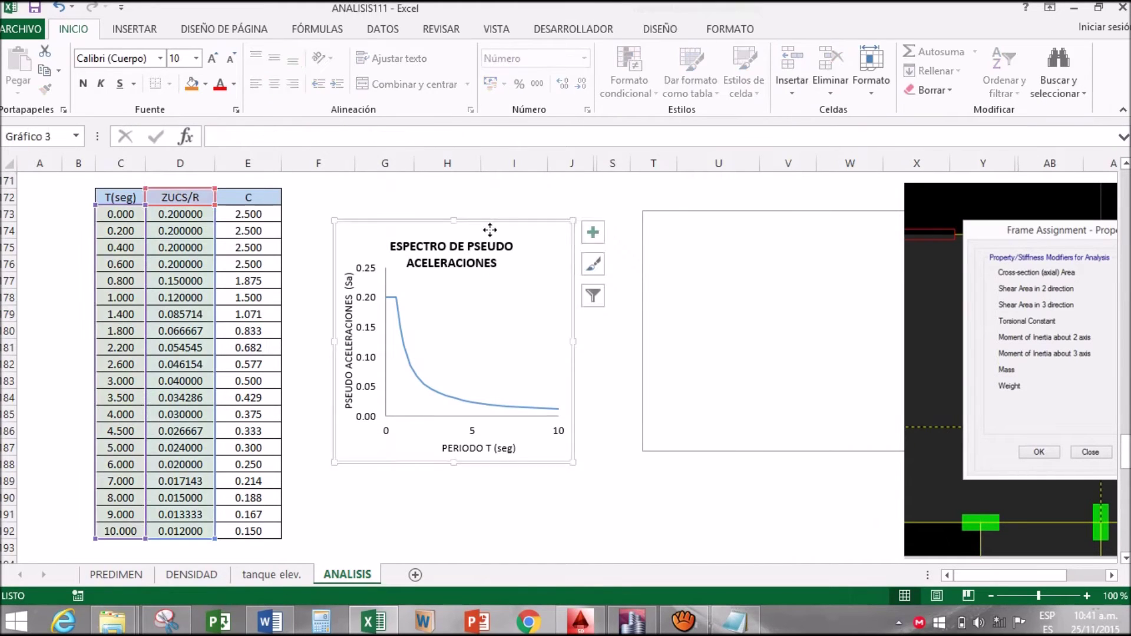
left_click(307, 139)
key("Escape")
Step: Copy the T(seg) and ZUCS/R values in C173:D192 and paste them into the blank Bloc de notas document
left_click_drag(118, 214, 177, 533)
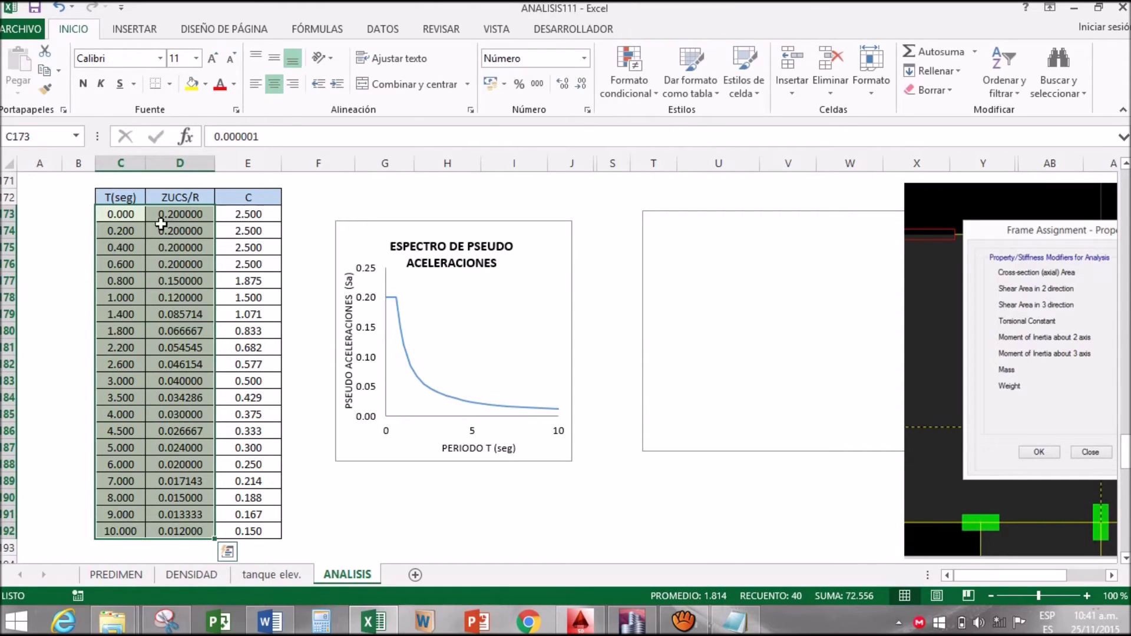
key("ctrl+c")
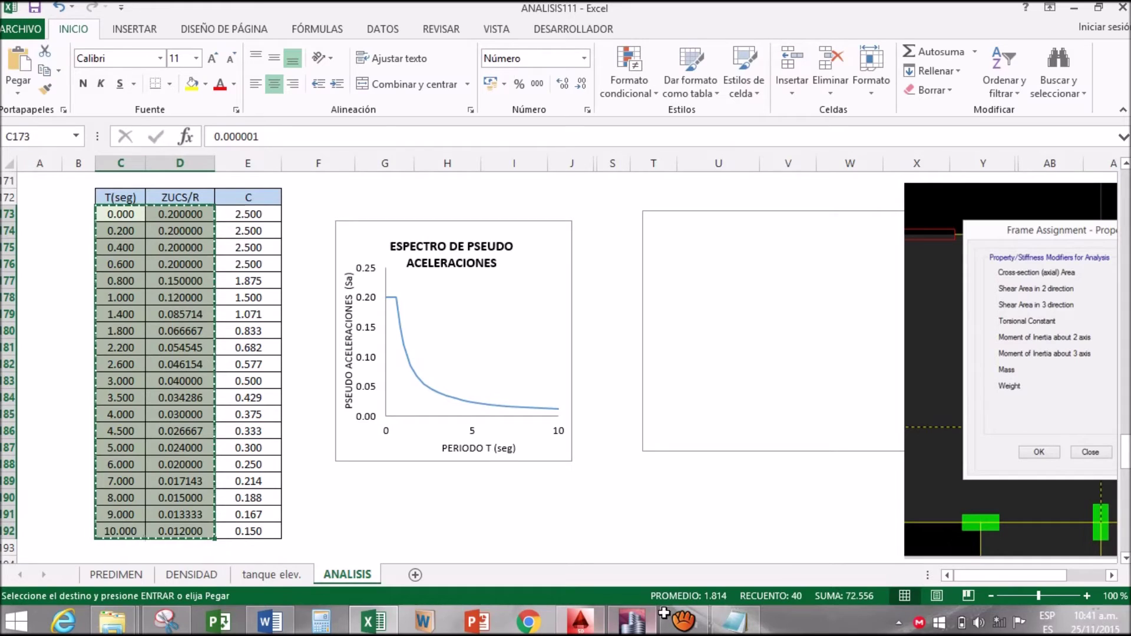
left_click(745, 630)
key("ctrl+v")
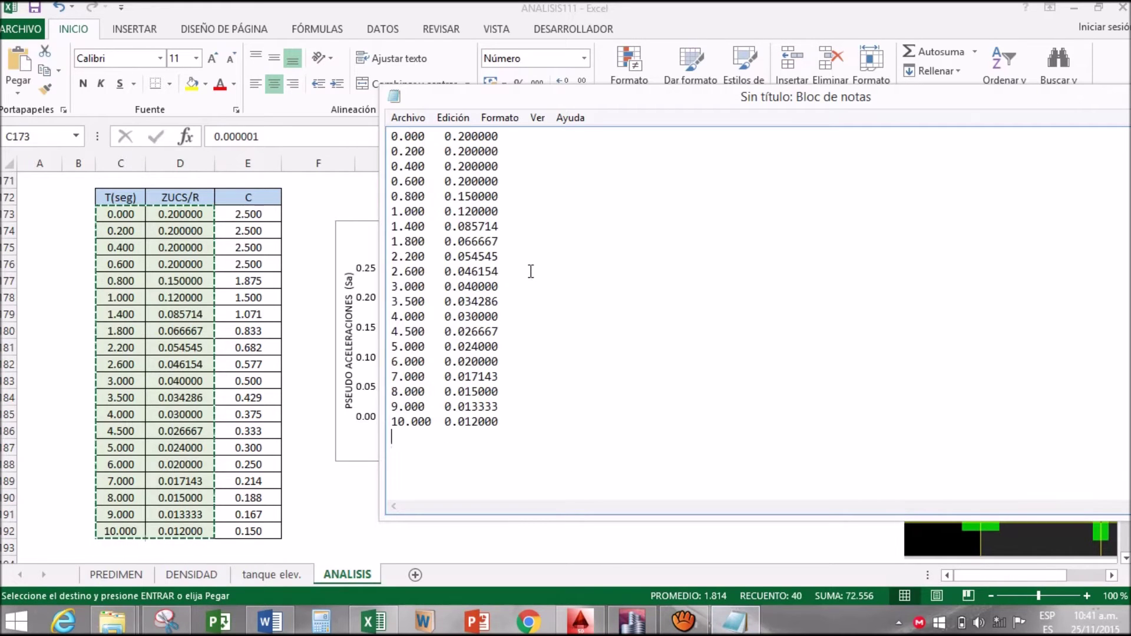
left_click_drag(890, 93, 719, 79)
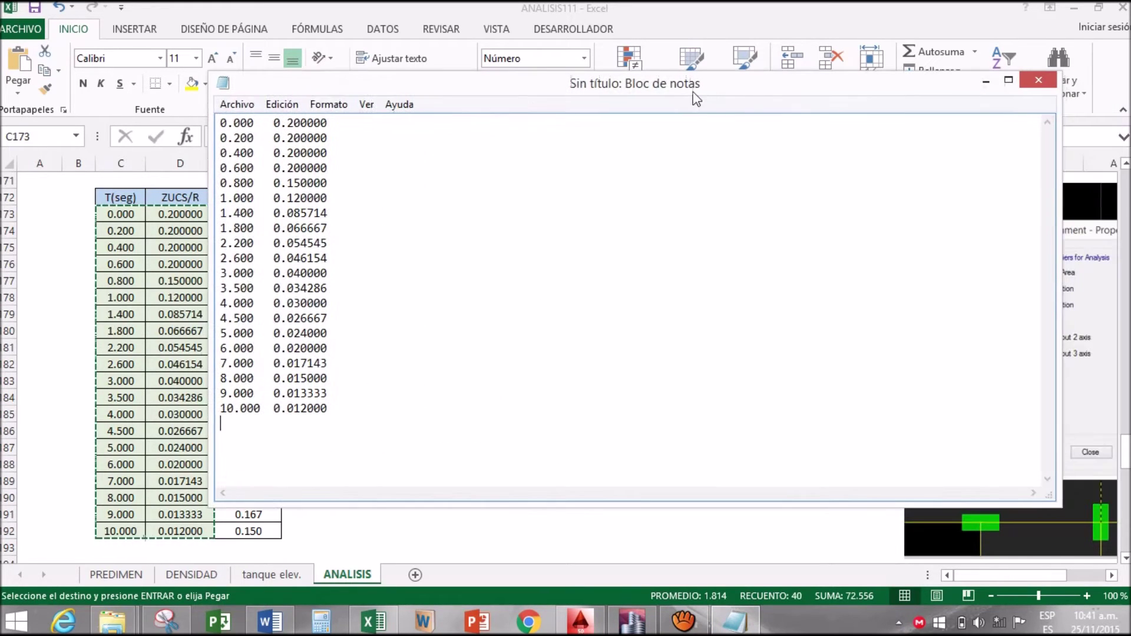
Step: Start saving the text document and set the destination to the 14-11-15 estructuracion folder inside killing etabs on Escritorio
left_click(239, 101)
left_click(352, 197)
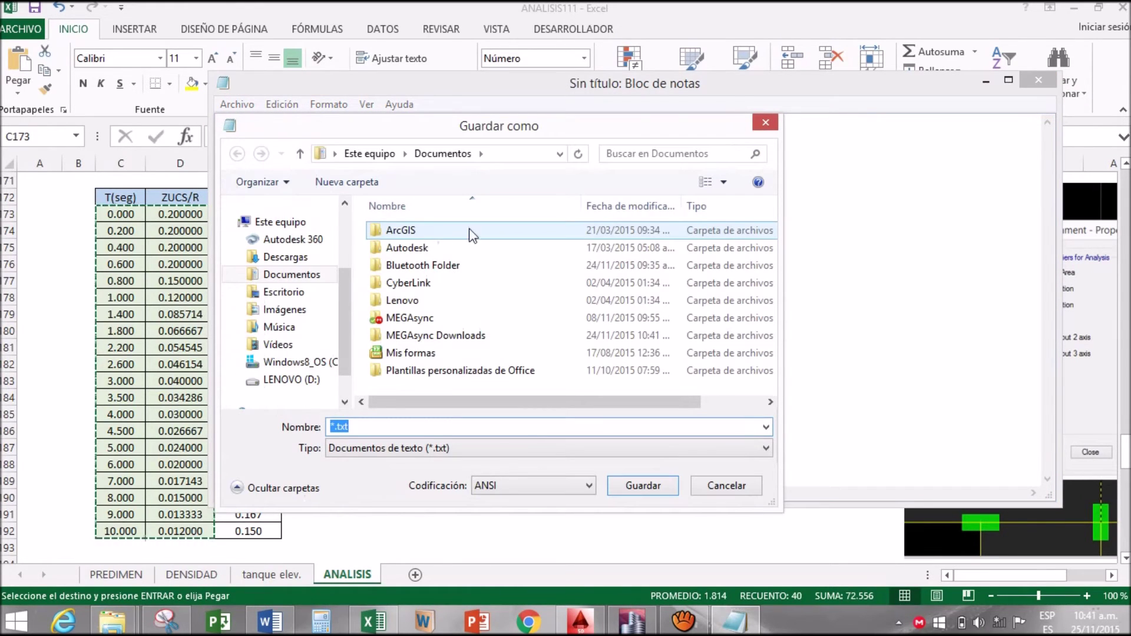
left_click(284, 293)
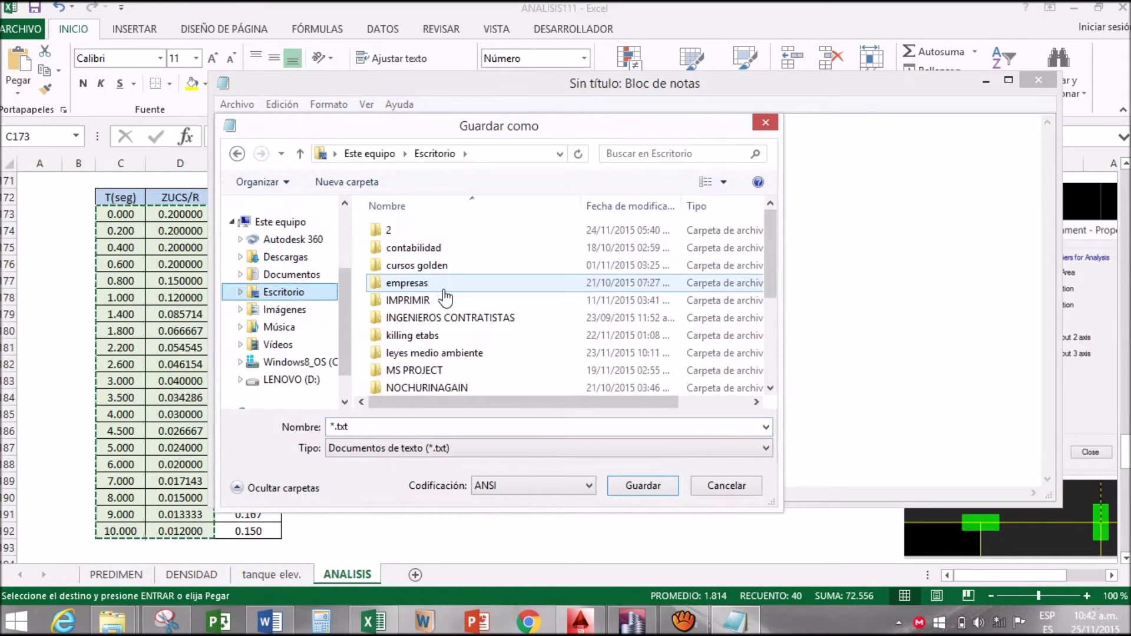
left_click(438, 289)
double_click(433, 335)
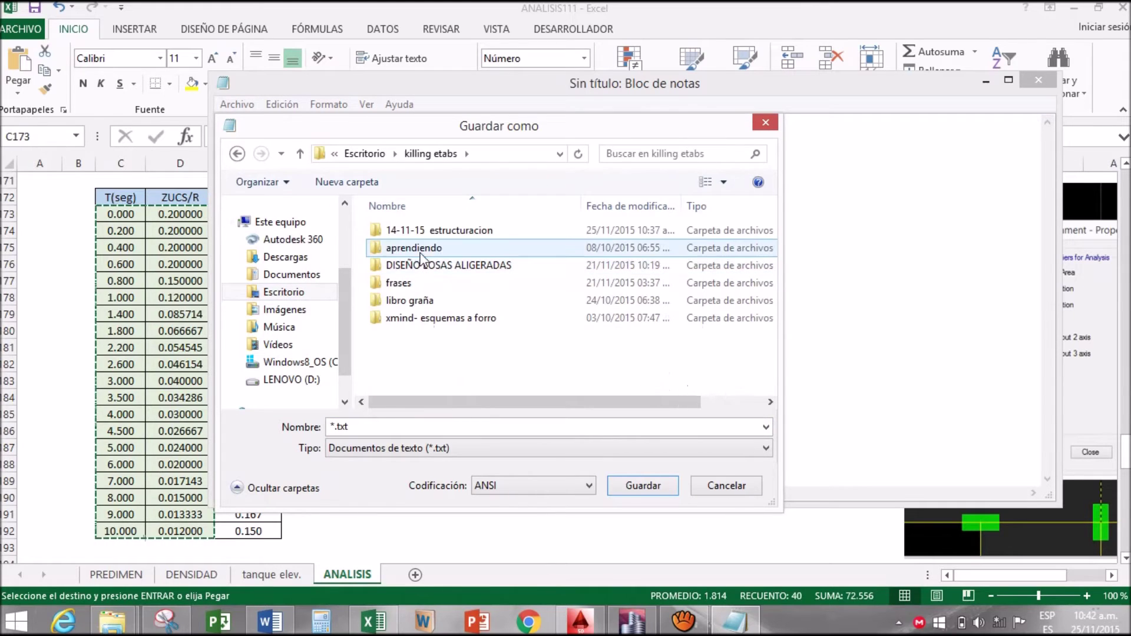
double_click(433, 230)
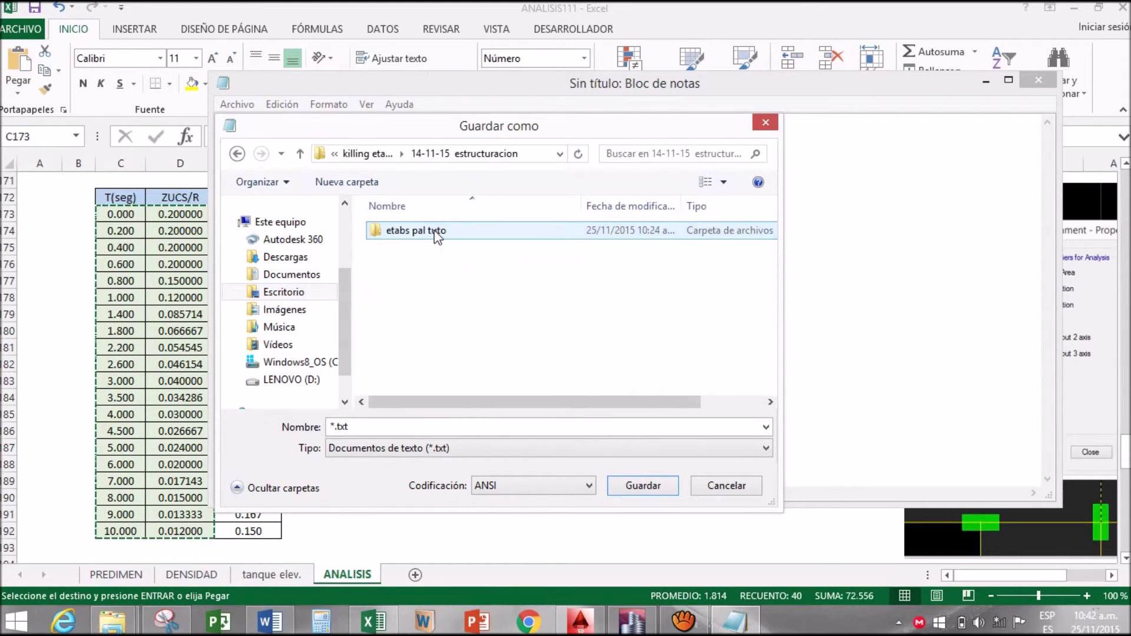
double_click(400, 233)
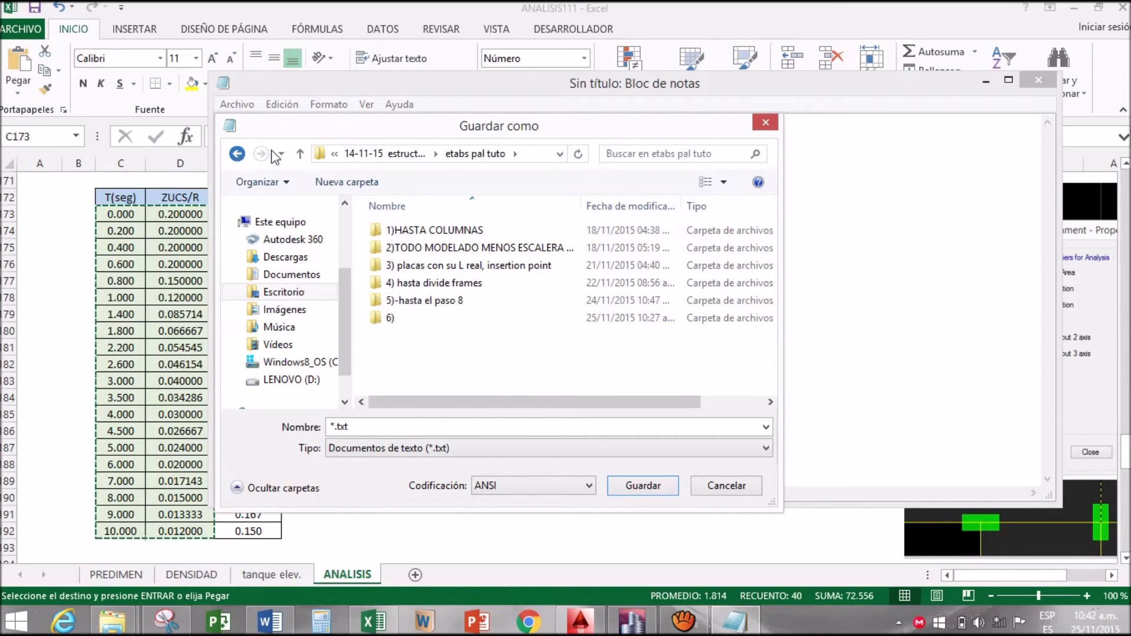
left_click(237, 154)
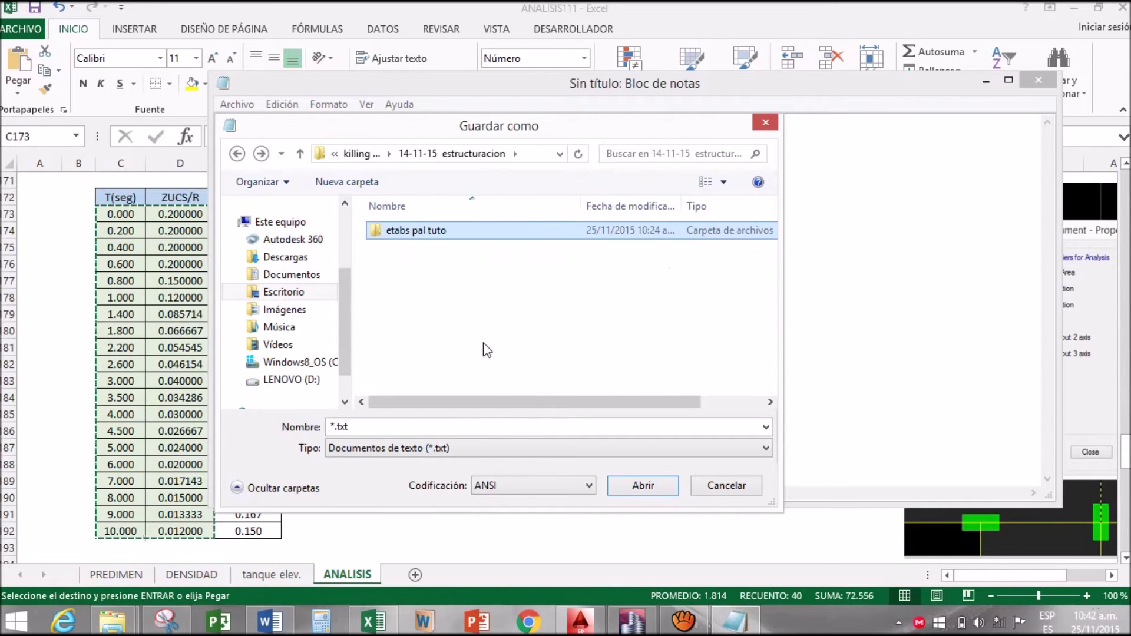
Step: Try to save the text document under the names R=6*.txt and R6*.txt
left_click(332, 426)
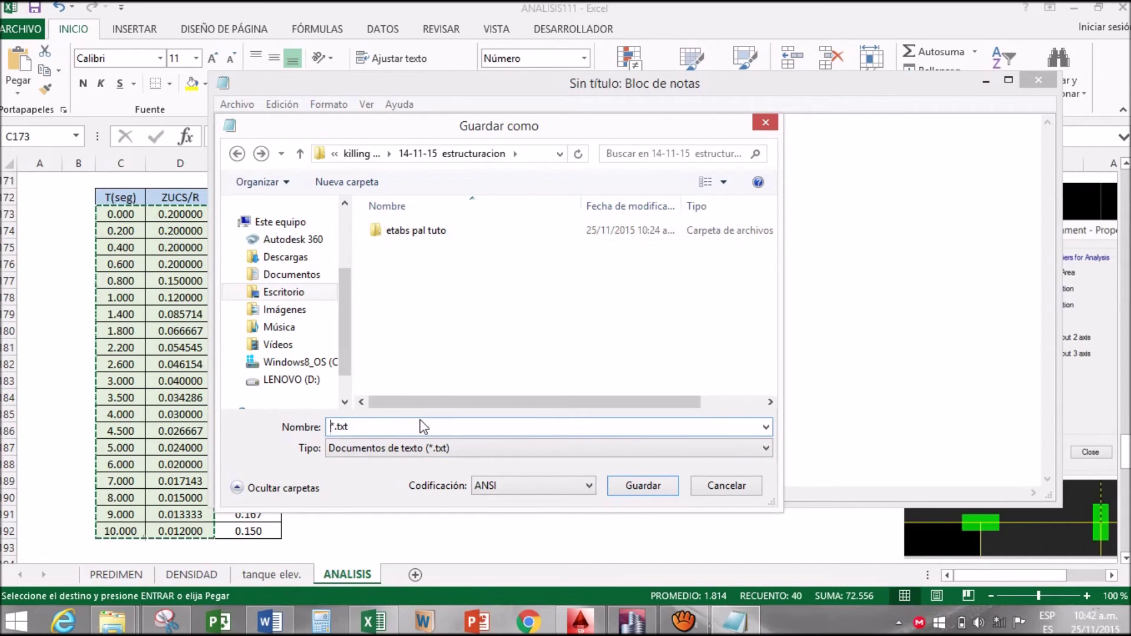
type("R=6")
left_click(666, 491)
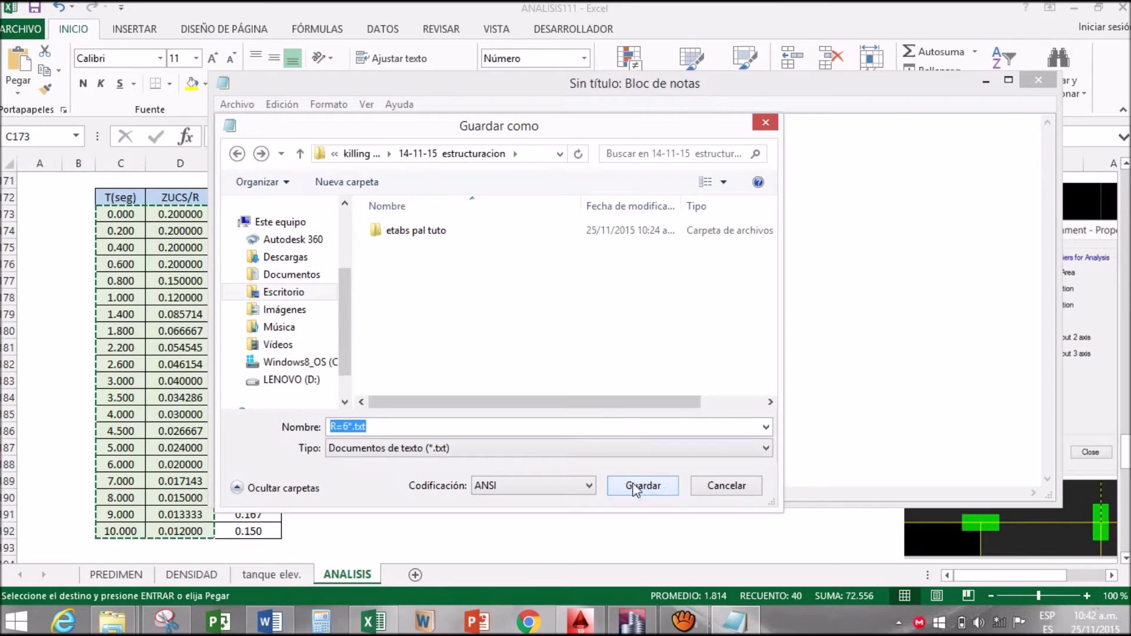
left_click(349, 427)
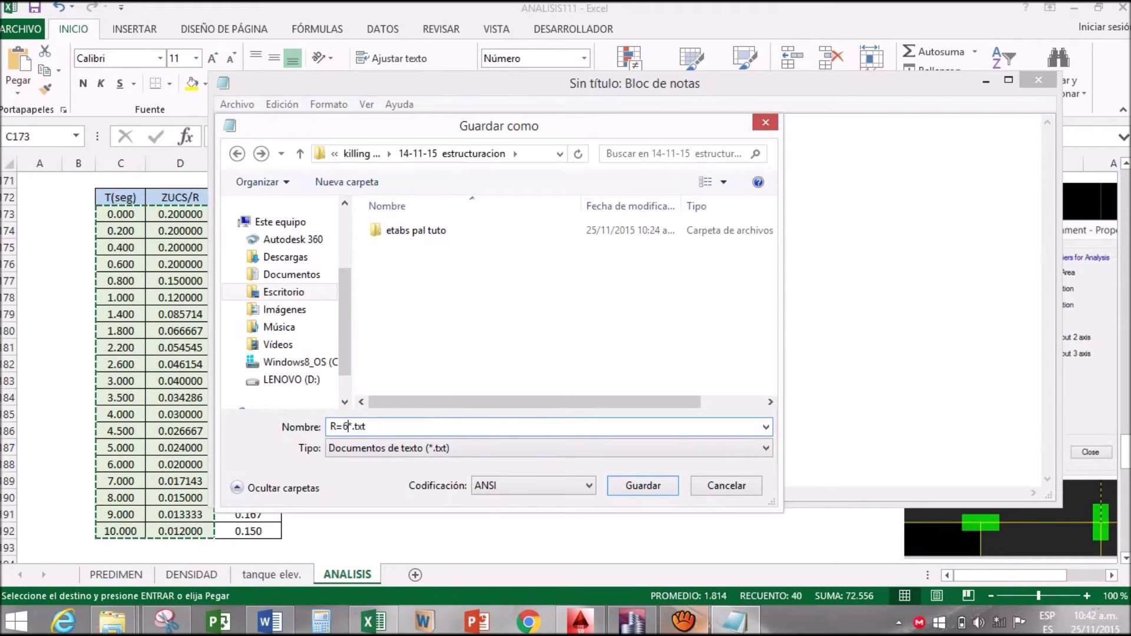
key("Left")
key("BackSpace")
key("Right")
left_click(641, 484)
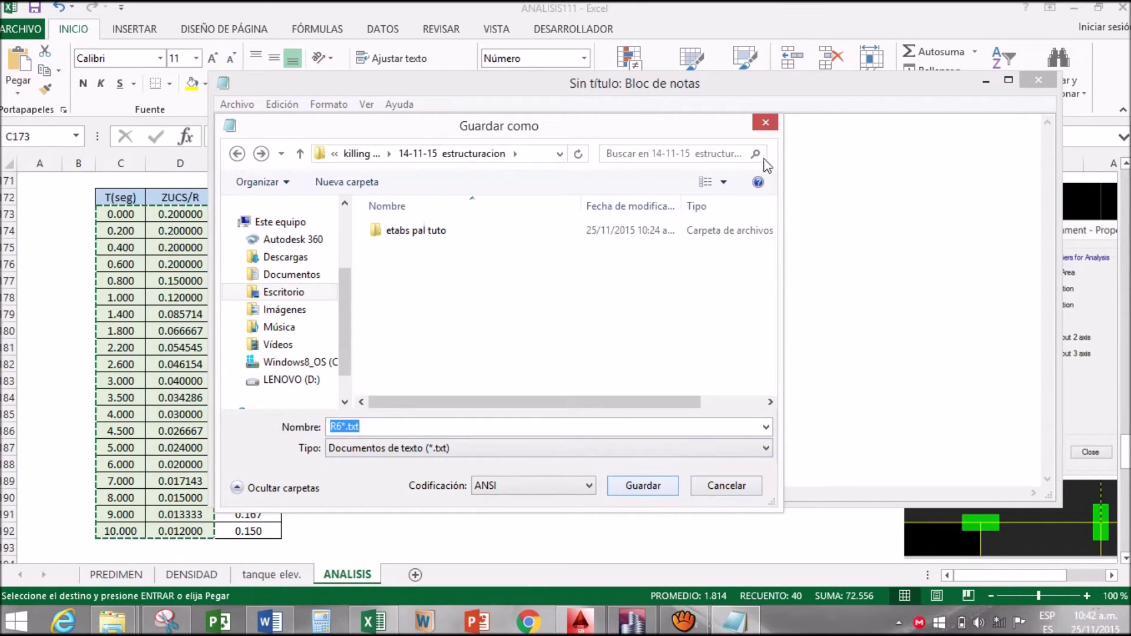
Step: Save the spectrum text document as r6 in the 14-11-15 estructuracion folder and close it
type("r6")
left_click(683, 621)
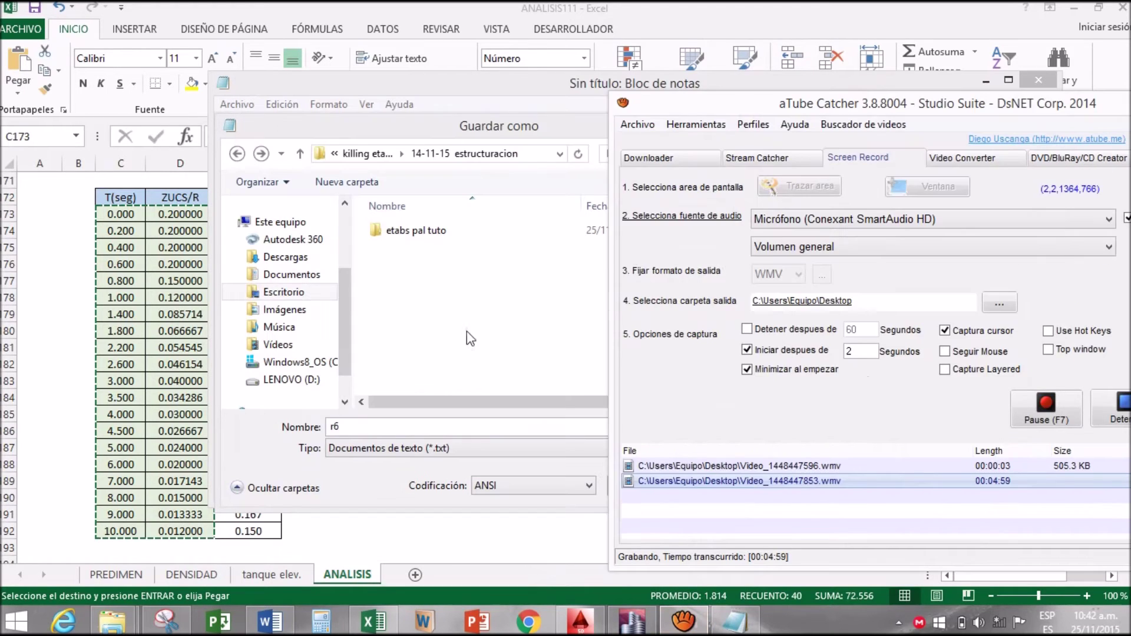
left_click(467, 331)
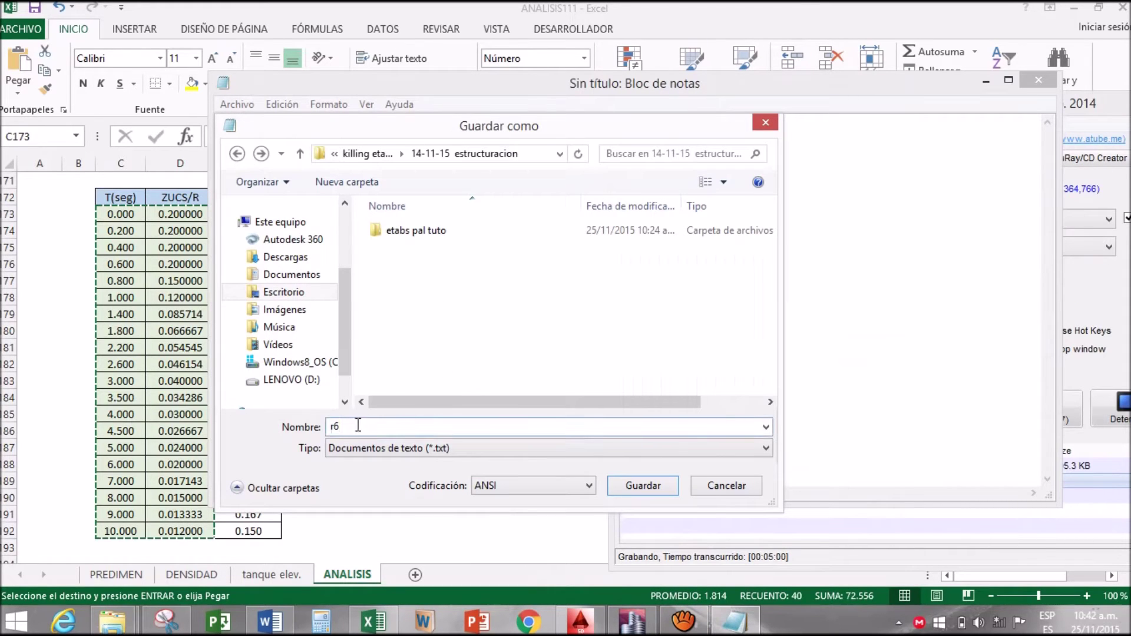
left_click(641, 486)
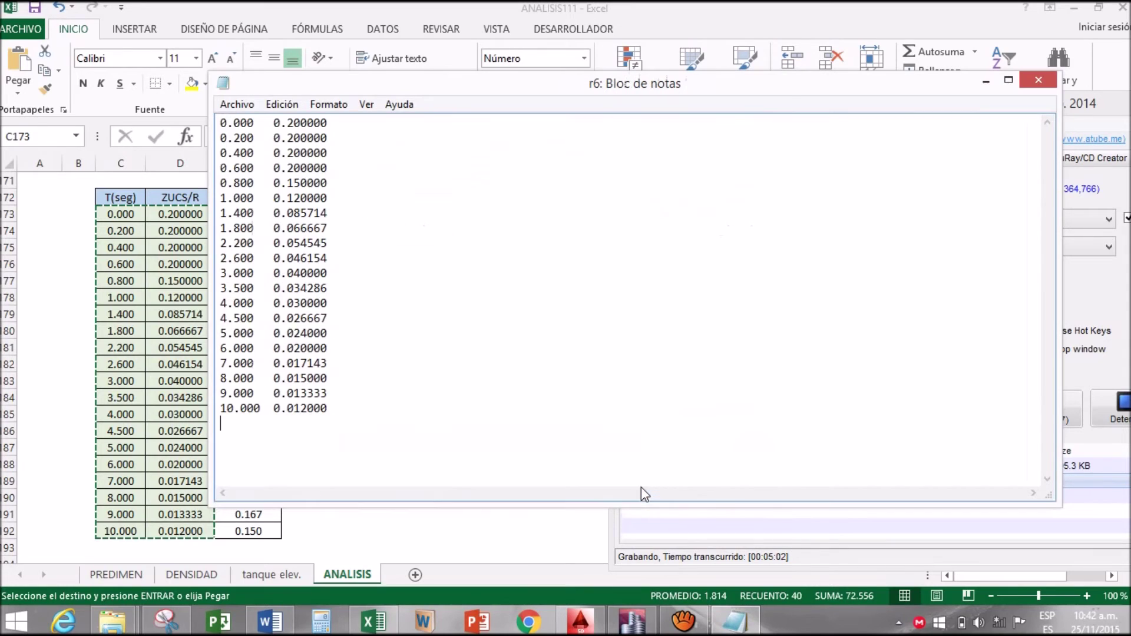
left_click(1039, 80)
Step: Switch to ETABS and open the response spectrum function definitions
left_click(683, 621)
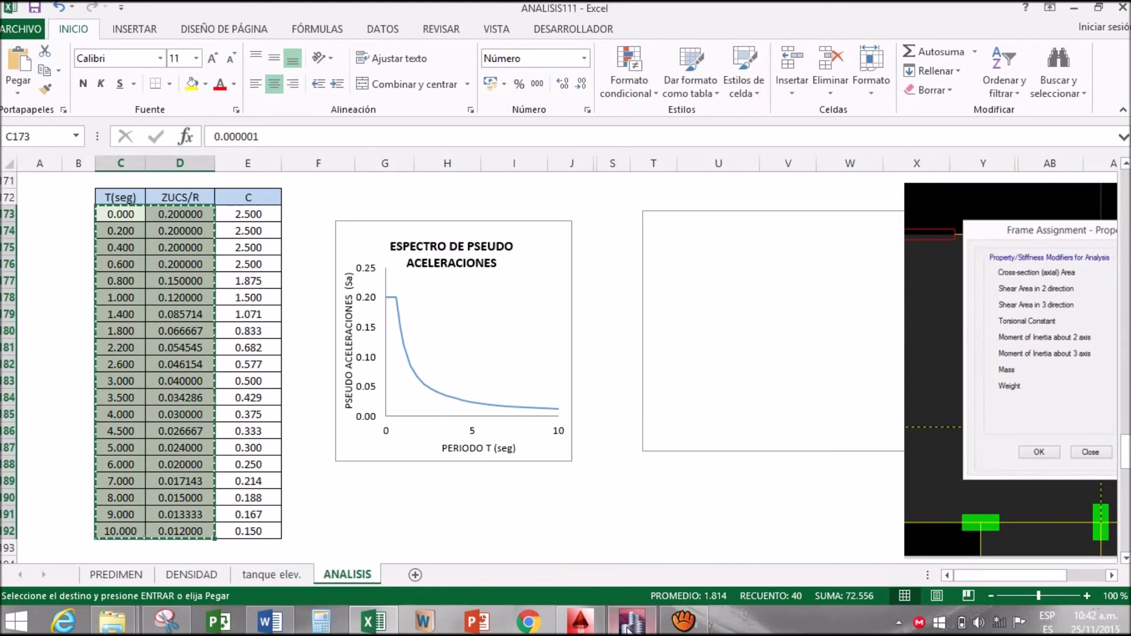
left_click(632, 620)
left_click(683, 621)
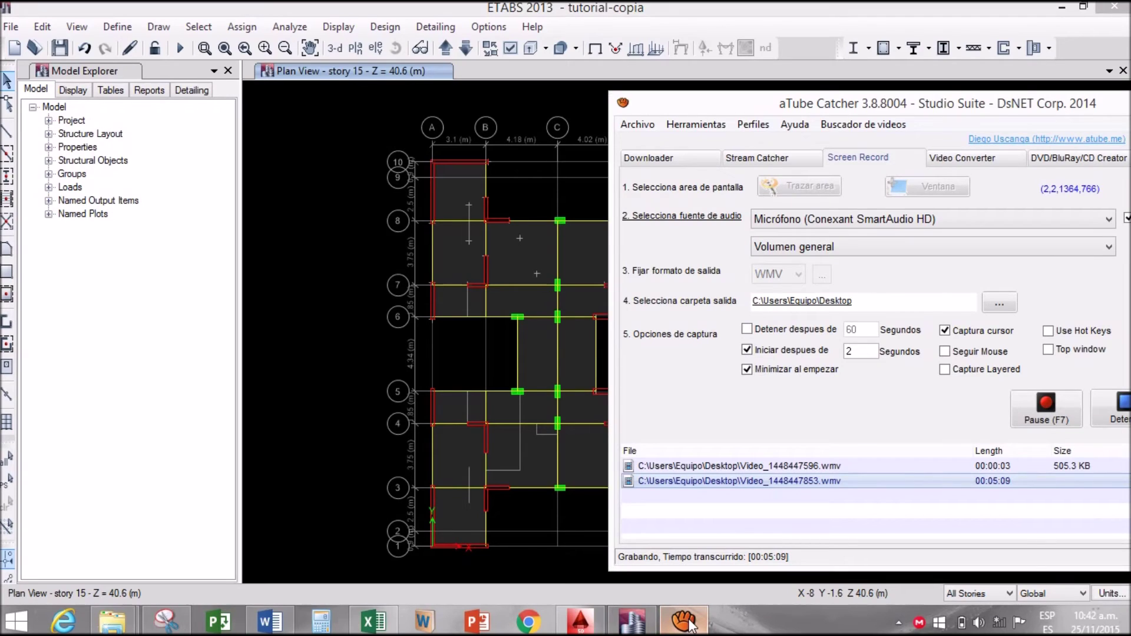
left_click(684, 621)
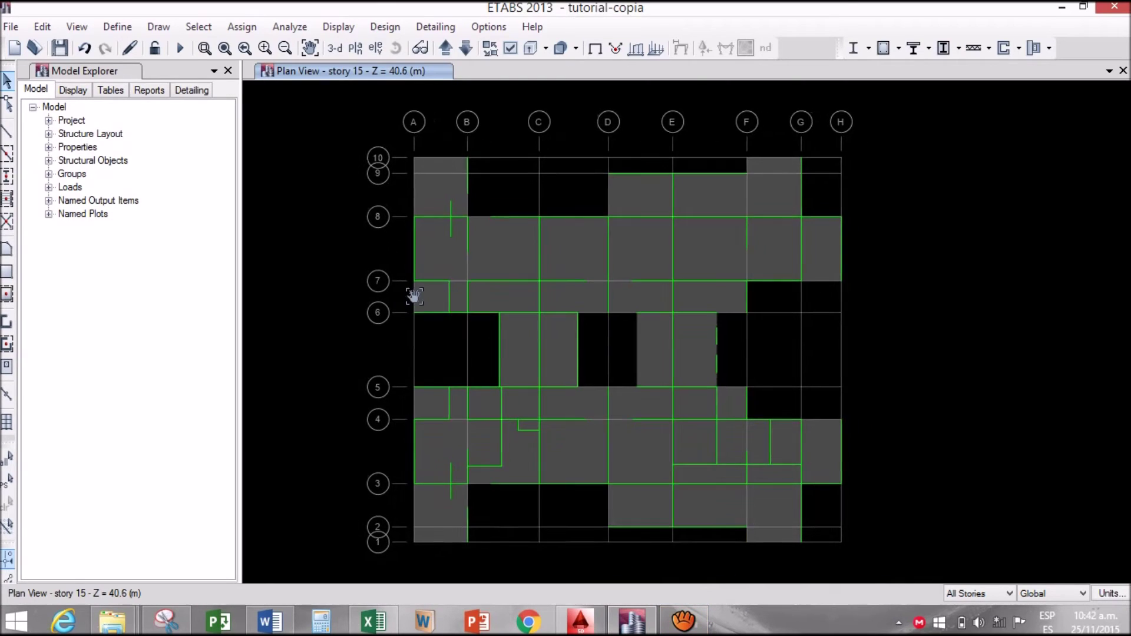
left_click(117, 26)
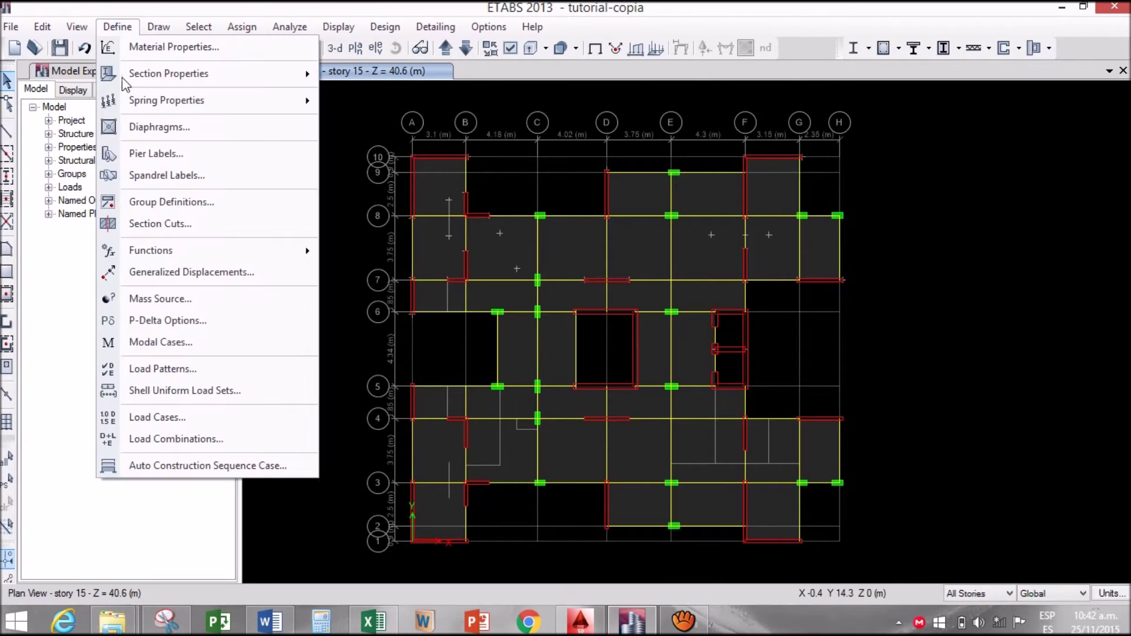
mouse_move(297, 247)
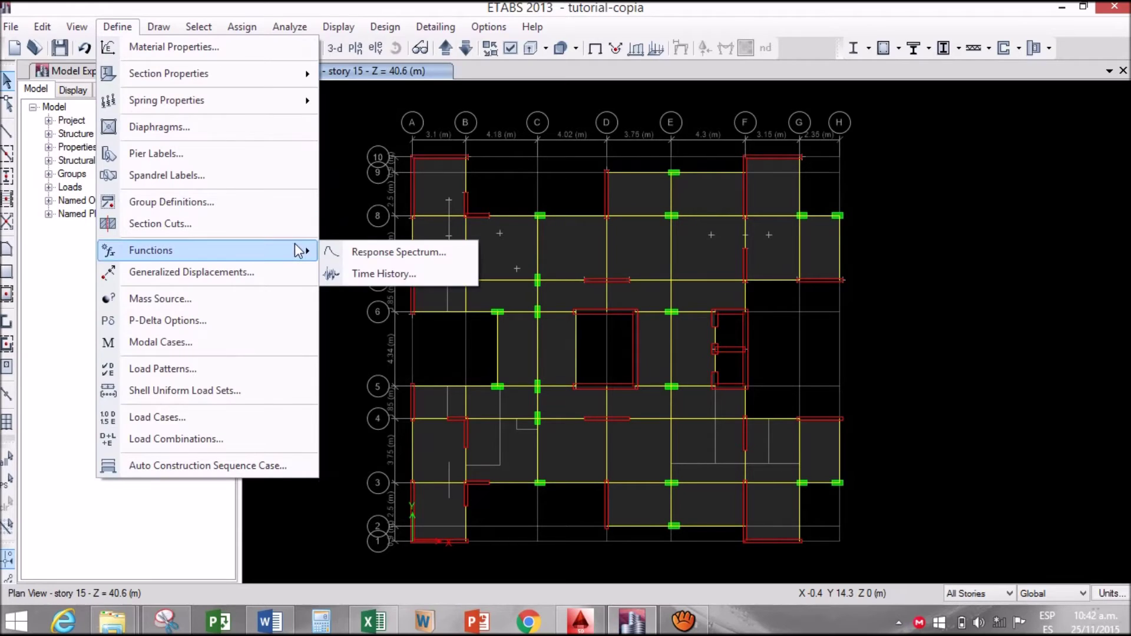
left_click(381, 256)
Step: Add a response spectrum function of the From File type and name it espectro R6
left_click_drag(576, 186, 482, 152)
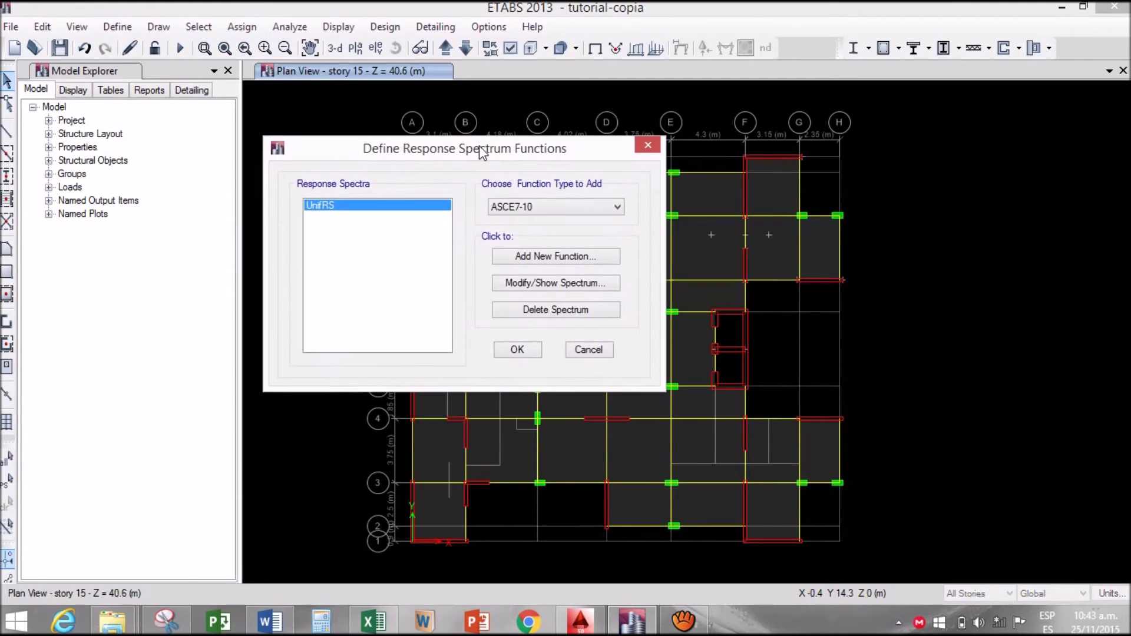
left_click(548, 207)
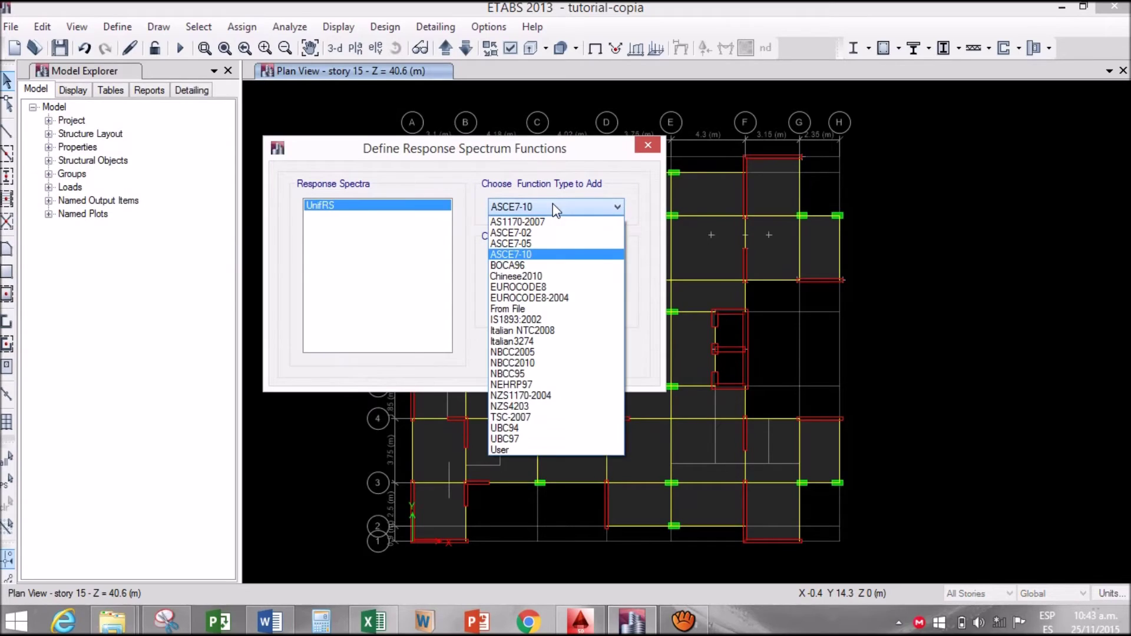
left_click(512, 310)
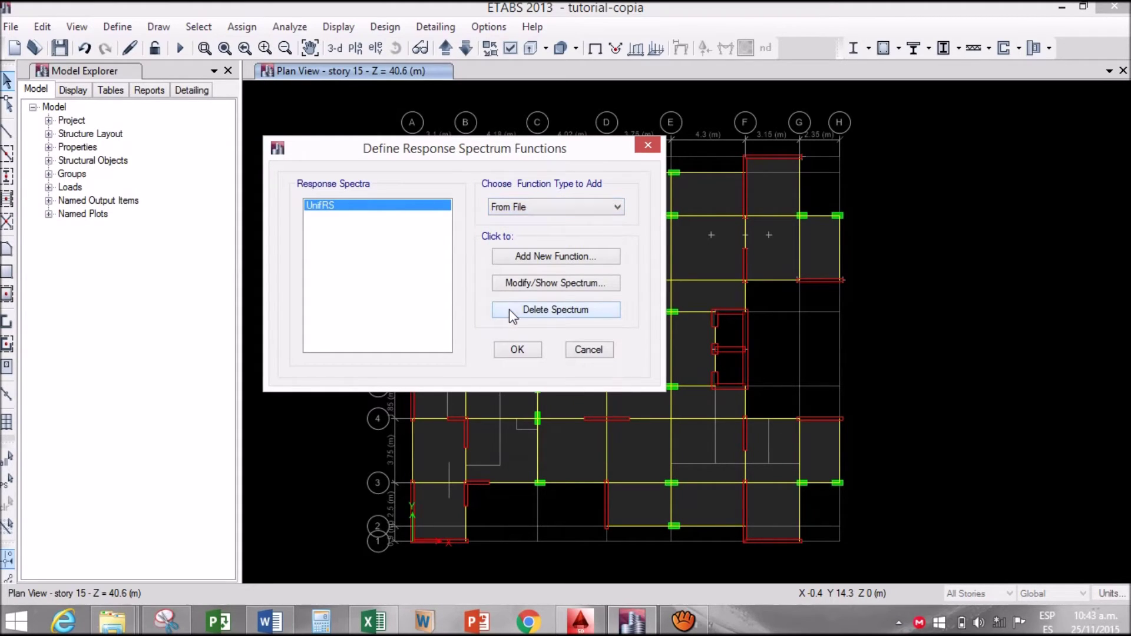
left_click(538, 257)
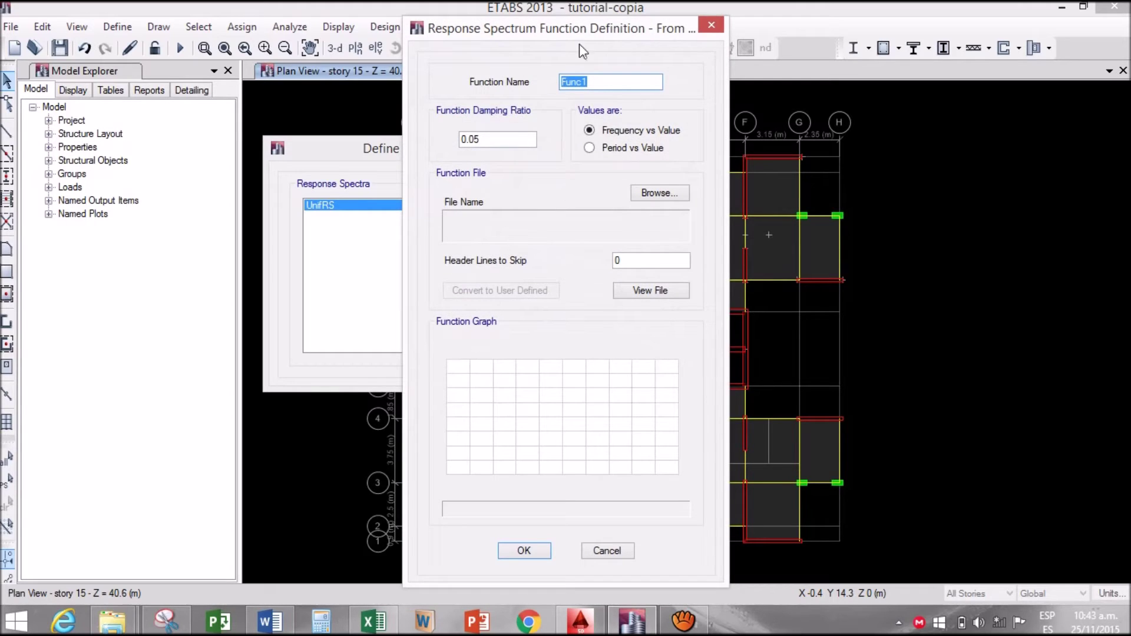
left_click_drag(588, 32, 521, 42)
type("espectro R6")
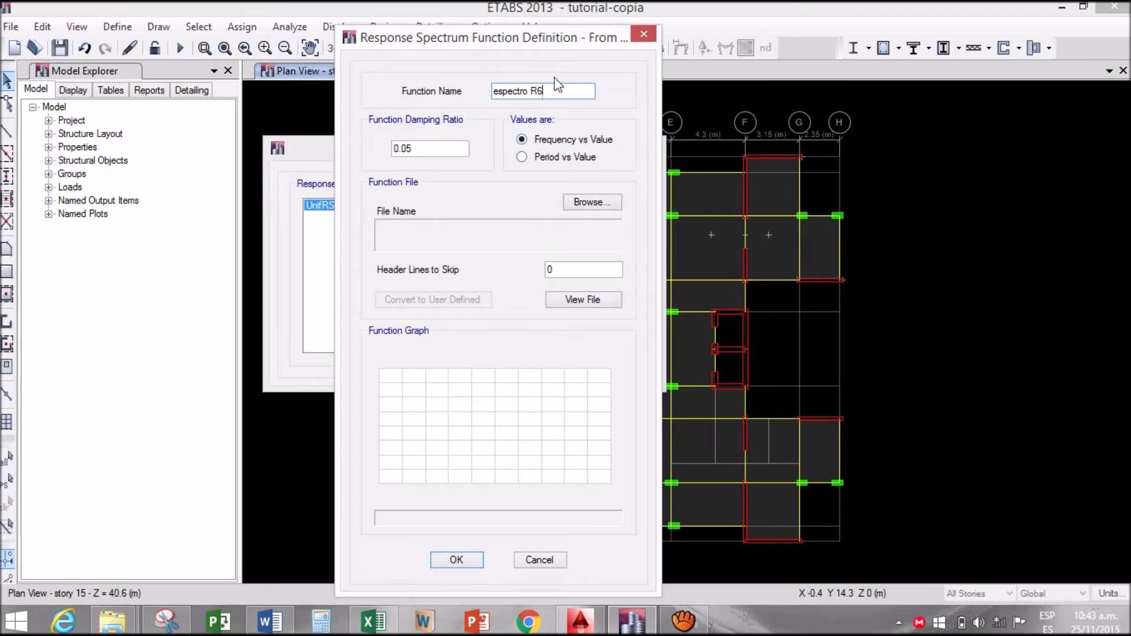
Step: Set the values of the espectro R6 function to Period vs Value
left_click_drag(548, 40, 522, 37)
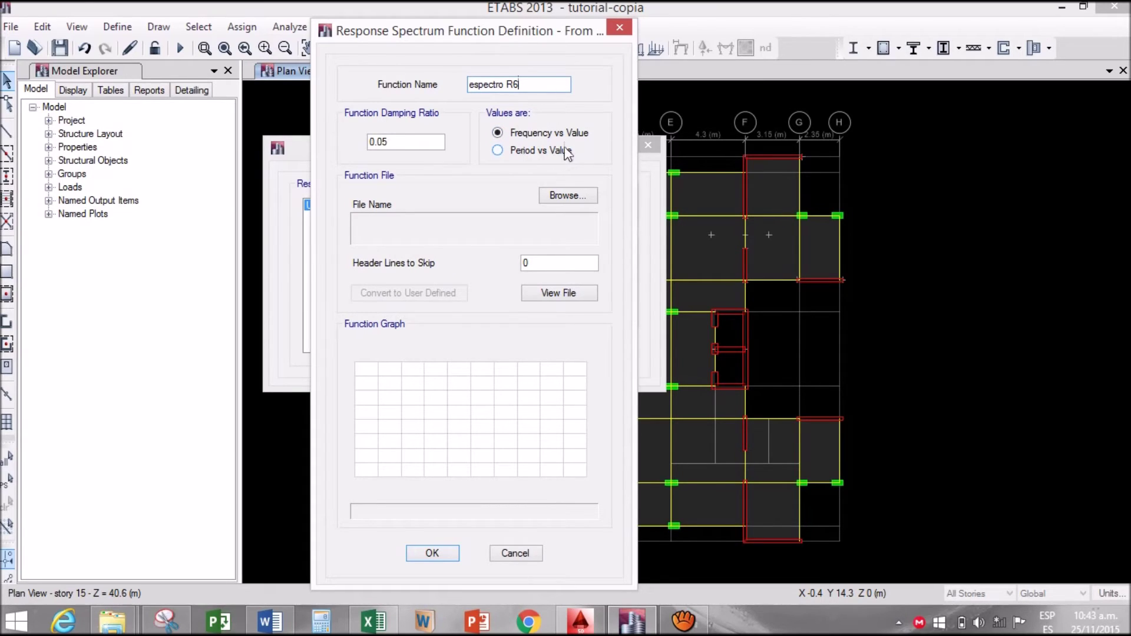
left_click(498, 134)
left_click(498, 152)
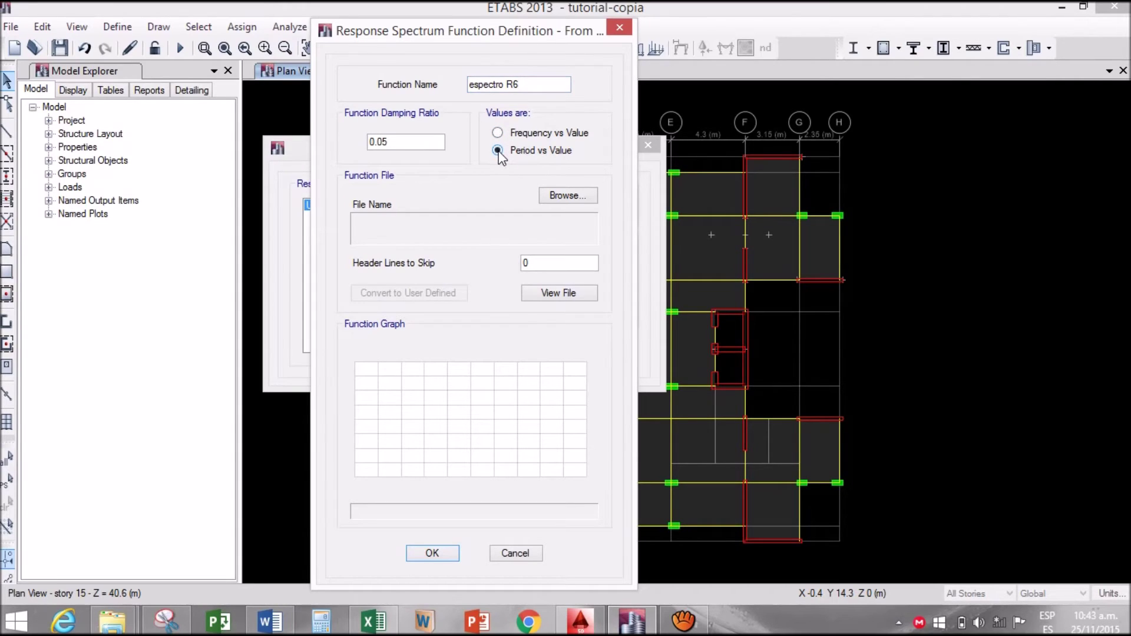
double_click(398, 142)
left_click(404, 141)
Step: Browse for the function's data file in Escritorio > killing etabs > 14-11-15 estructuracion, showing all file types
left_click(565, 198)
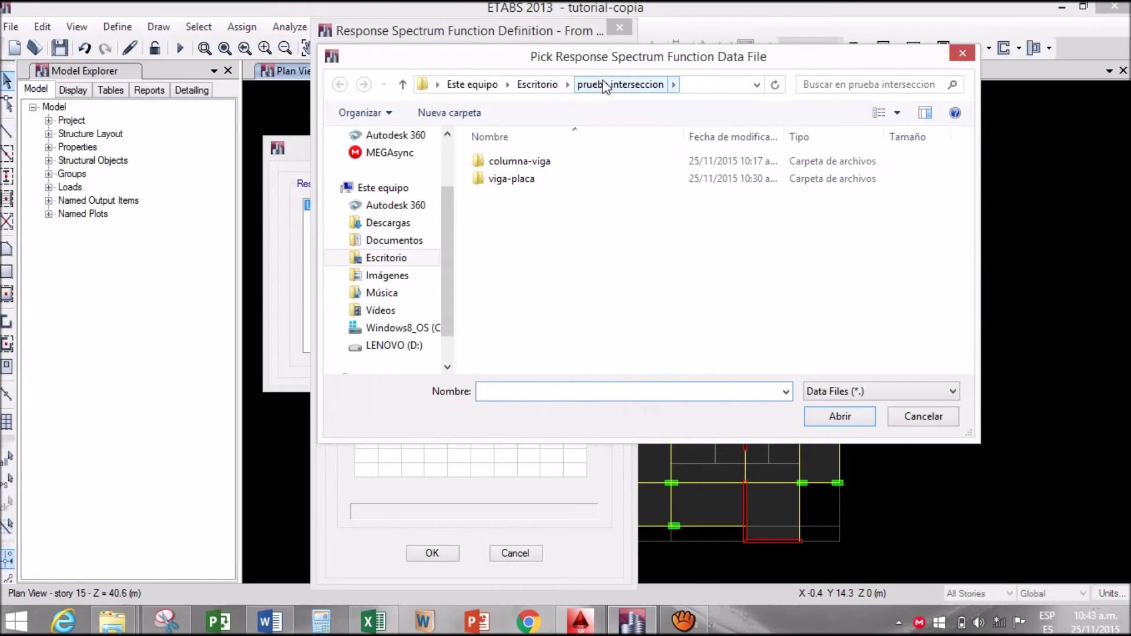
left_click(527, 86)
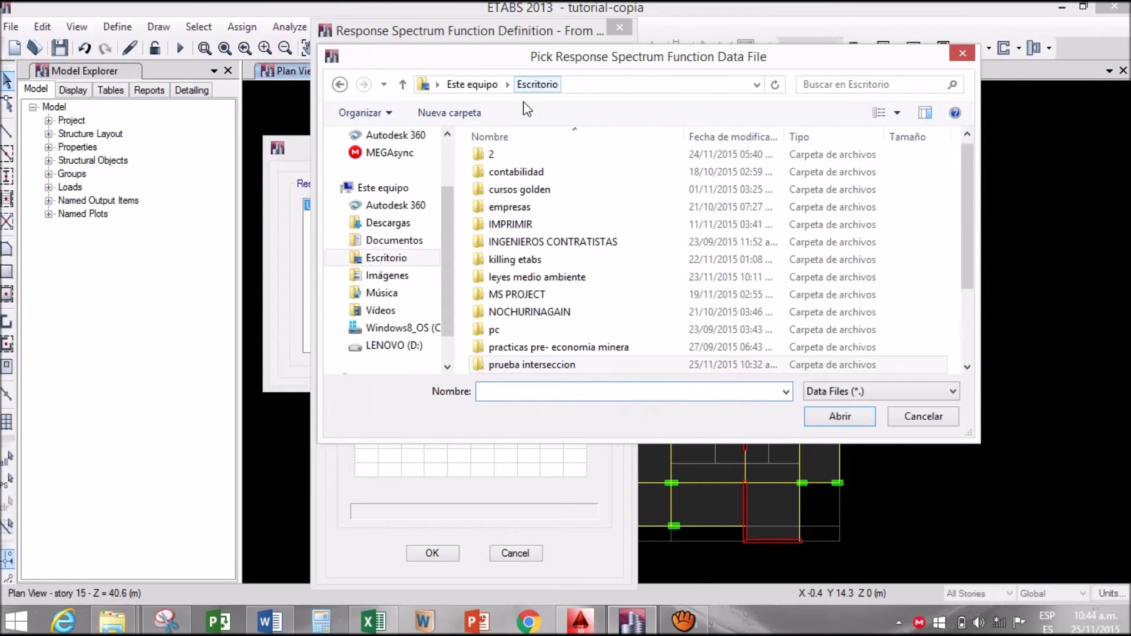
double_click(514, 260)
double_click(537, 162)
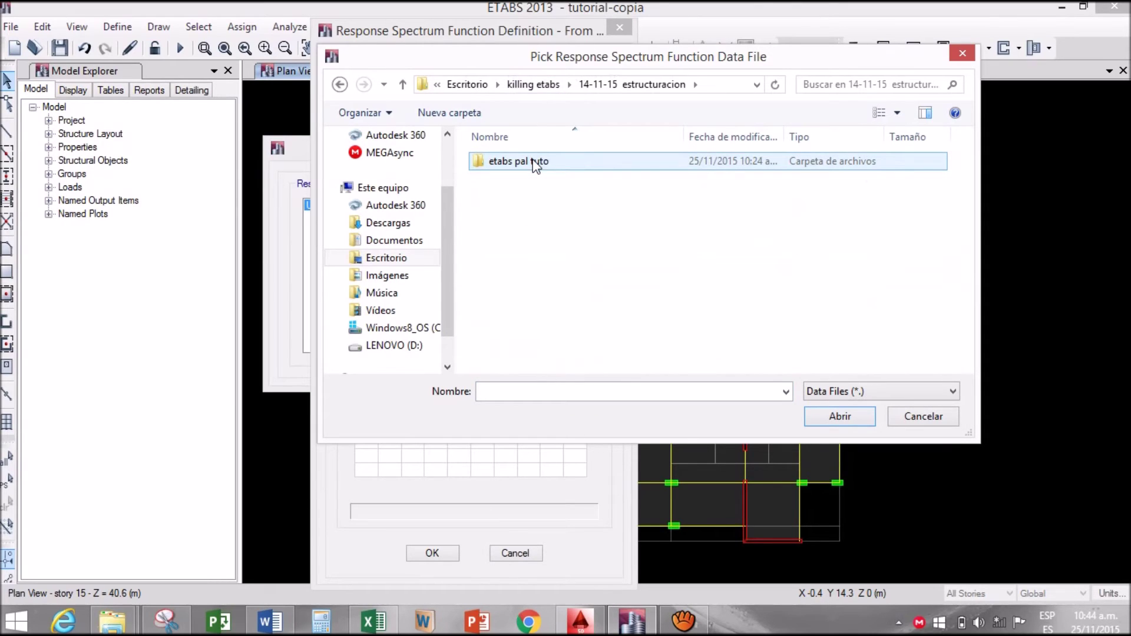
left_click(829, 391)
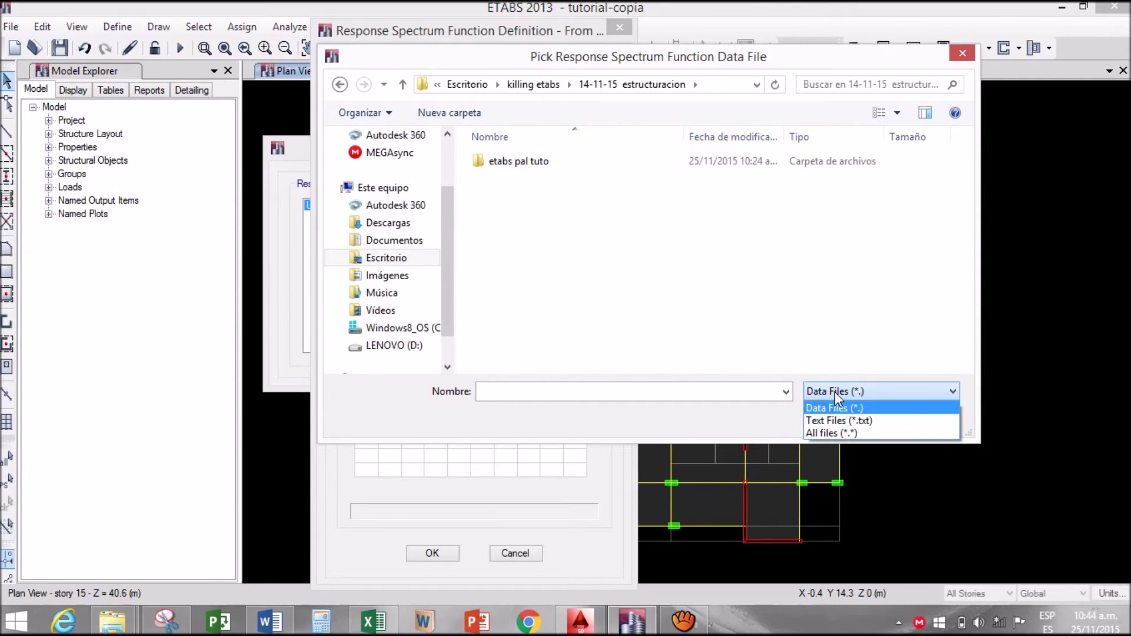
left_click(825, 433)
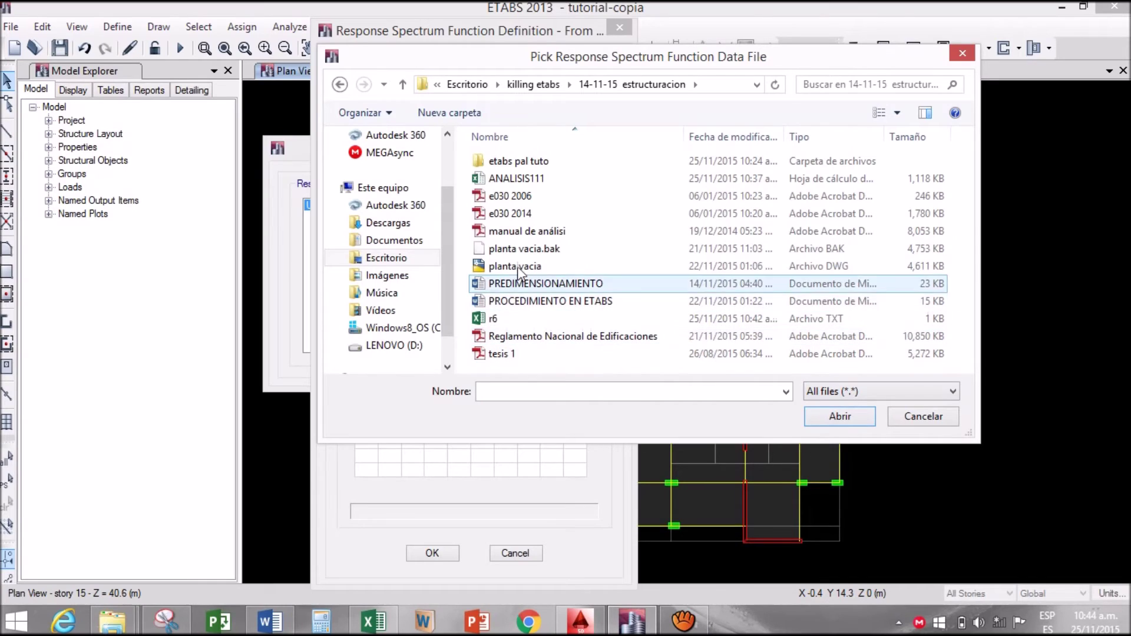
left_click(538, 356)
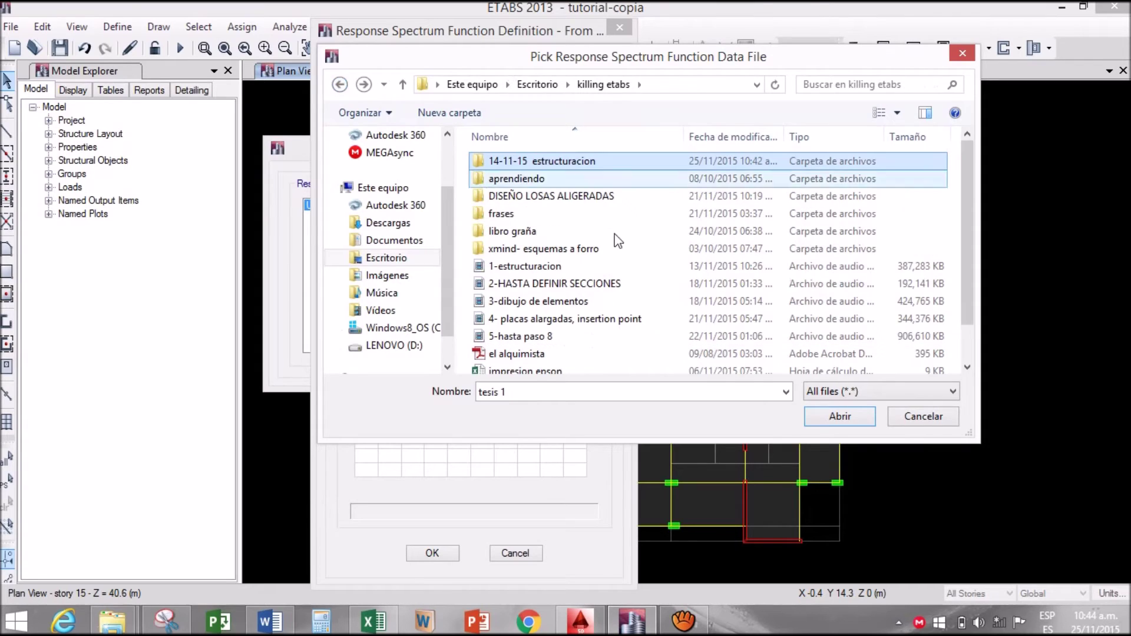
left_click(574, 305)
scroll(574, 306, "down", 1)
scroll(577, 328, "up", 1)
scroll(577, 328, "down", 1)
scroll(578, 329, "up", 1)
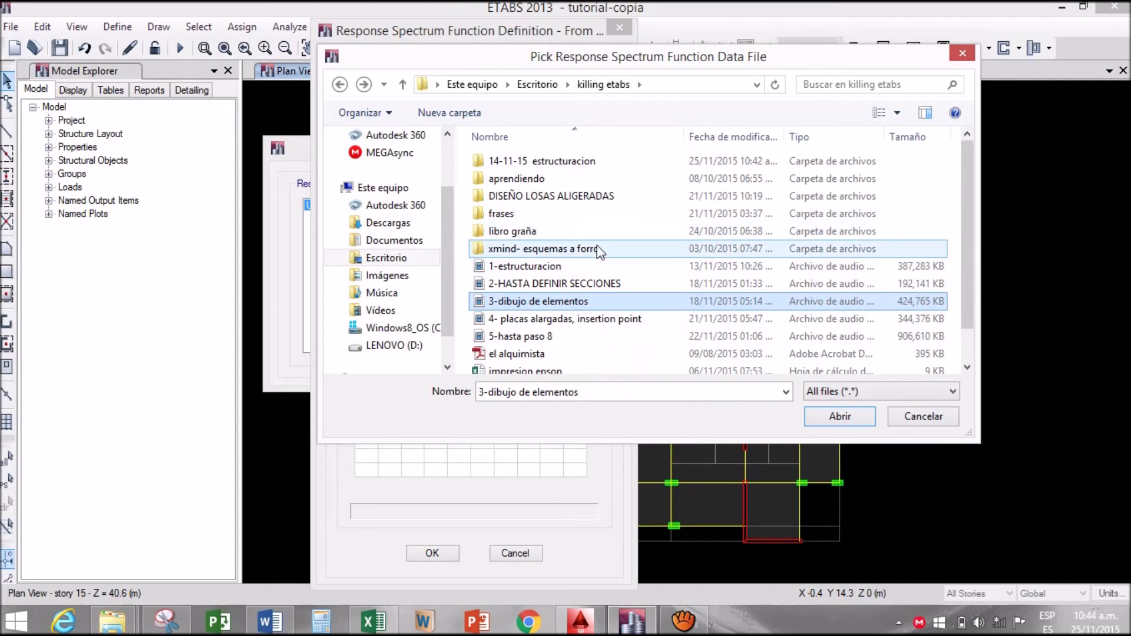
Step: Switch to Excel, copy the T(seg) and ZUCS/R values in C173:D192, and paste them into a new Bloc de notas document
key("alt+Tab")
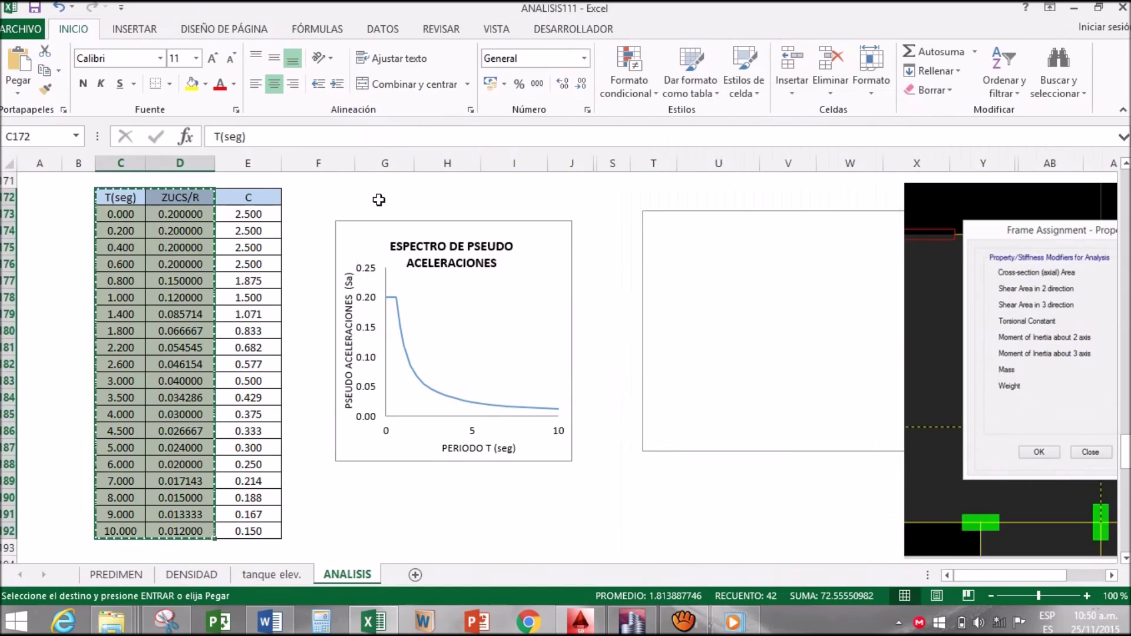
left_click(319, 198)
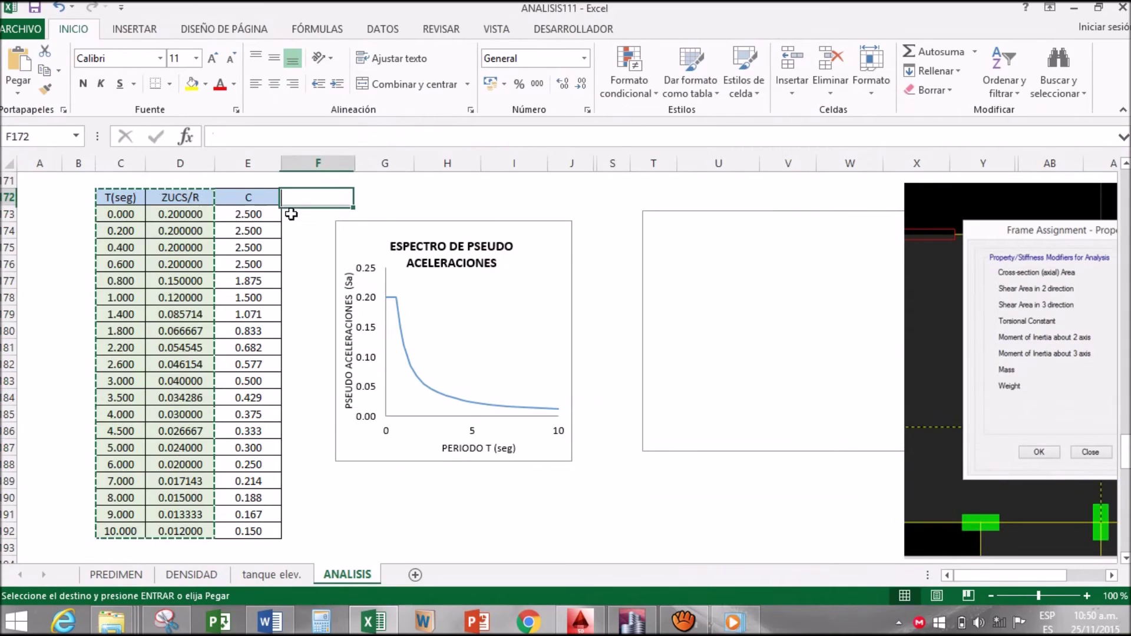
left_click_drag(122, 213, 195, 534)
key("super+s")
type("bloc")
key("Return")
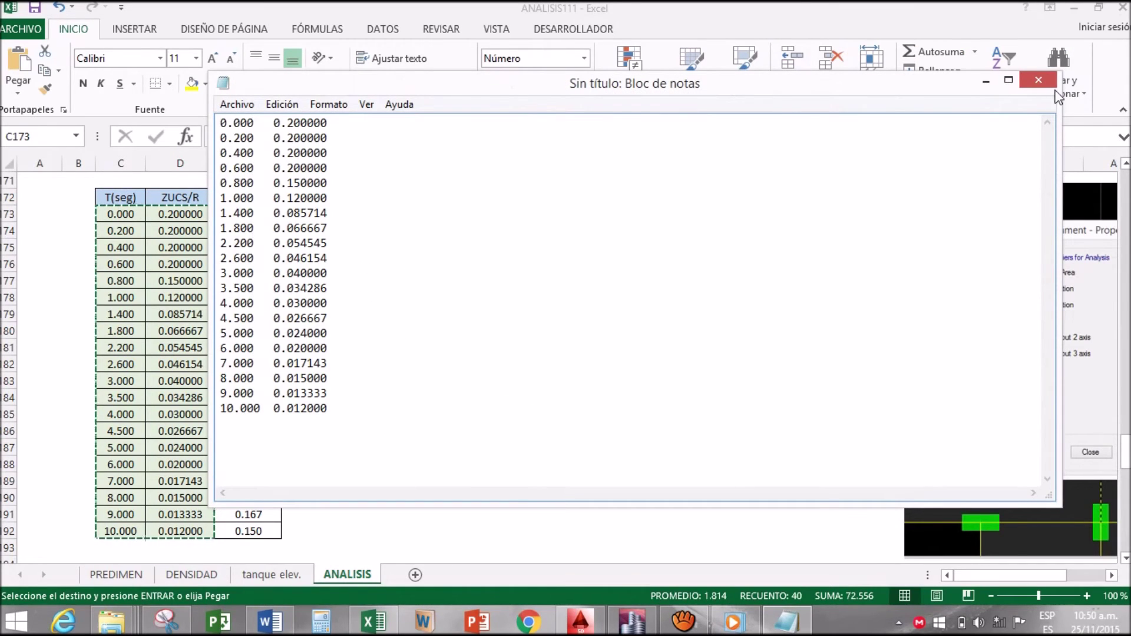
Step: Close the untitled text document and save it as R6 in the 14-11-15 estructuracion folder
left_click(1038, 80)
left_click(515, 328)
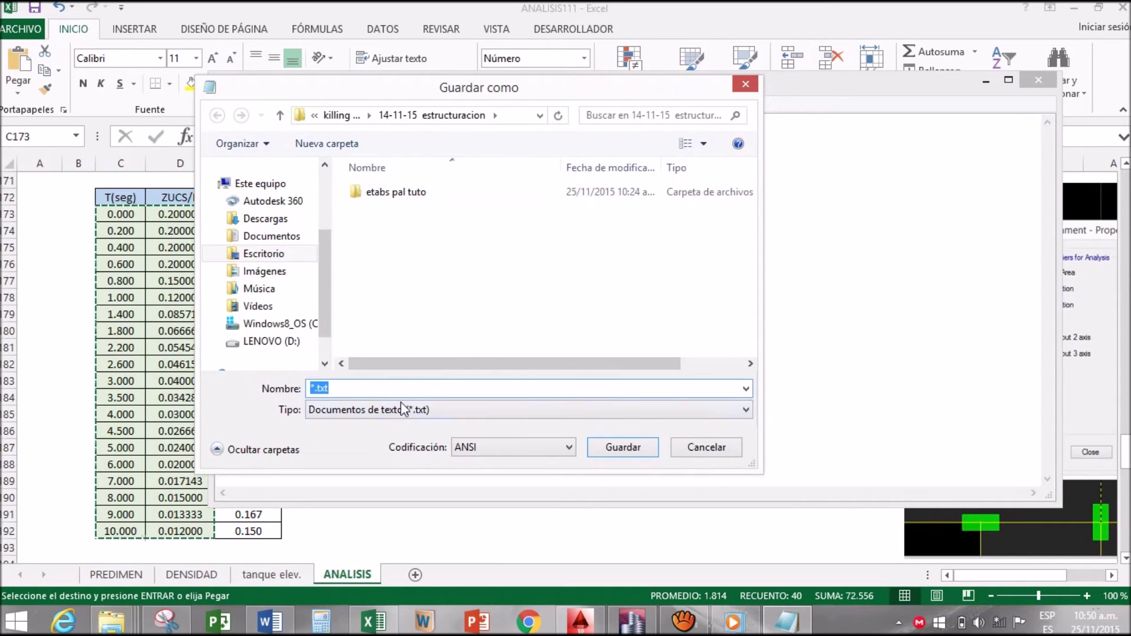
left_click(324, 390)
type("6")
key("BackSpace")
type("R6")
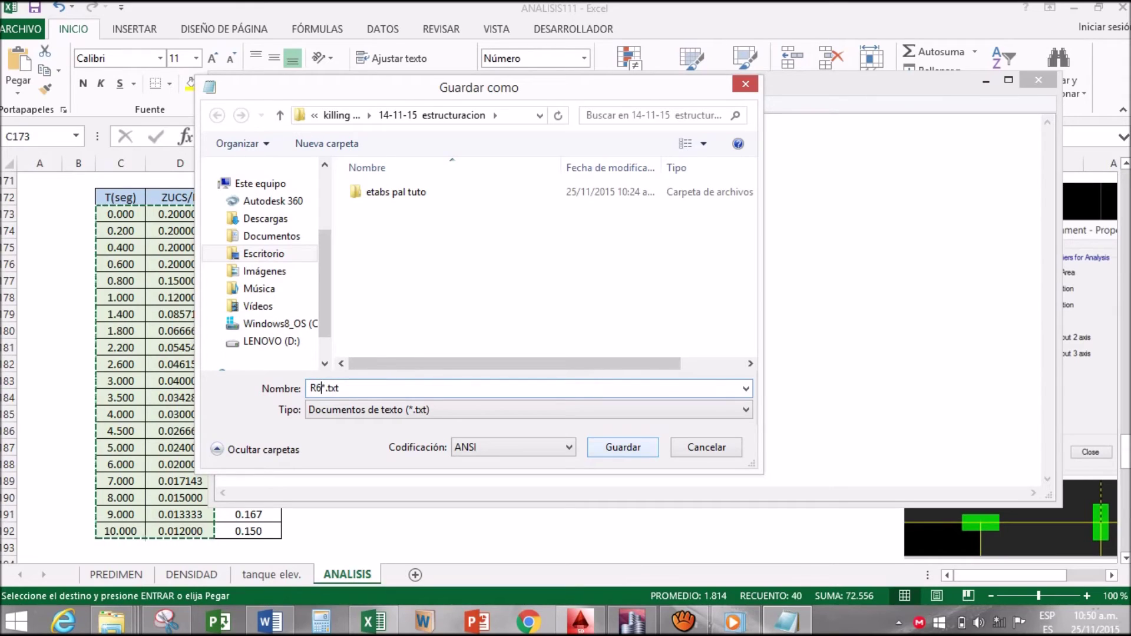
key("BackSpace")
key("BackSpace")
key("BackSpace")
key("BackSpace")
key("BackSpace")
left_click(635, 449)
key("alt+F4")
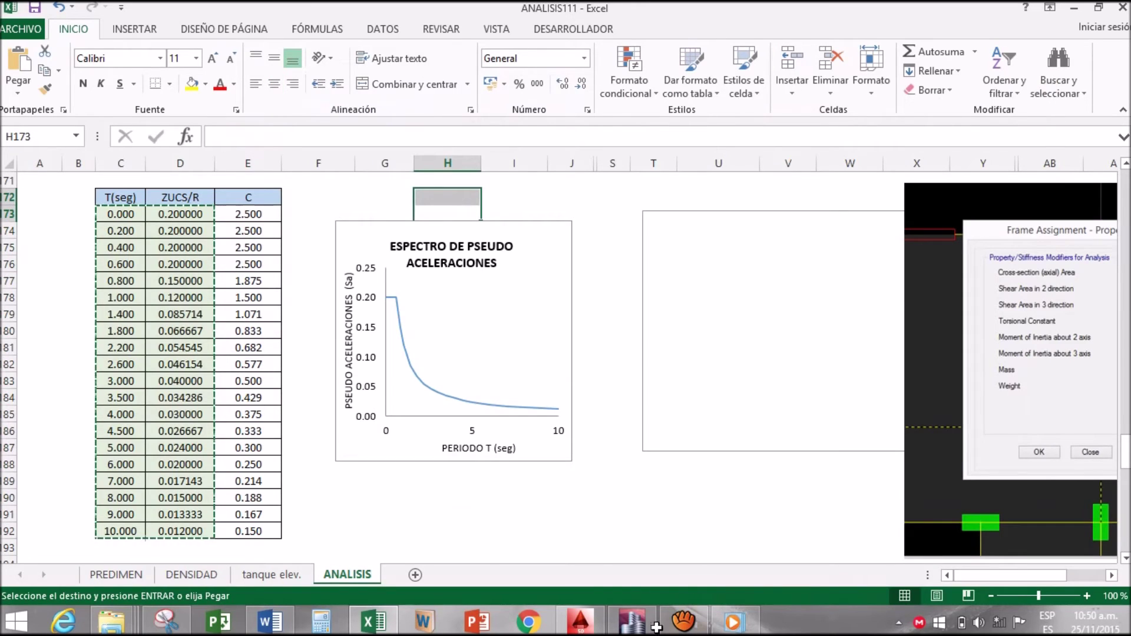
Step: Return to ETABS and load R6.txt from the 14-11-15 estructuracion folder as the spectrum function's data file
left_click(632, 620)
left_click(655, 196)
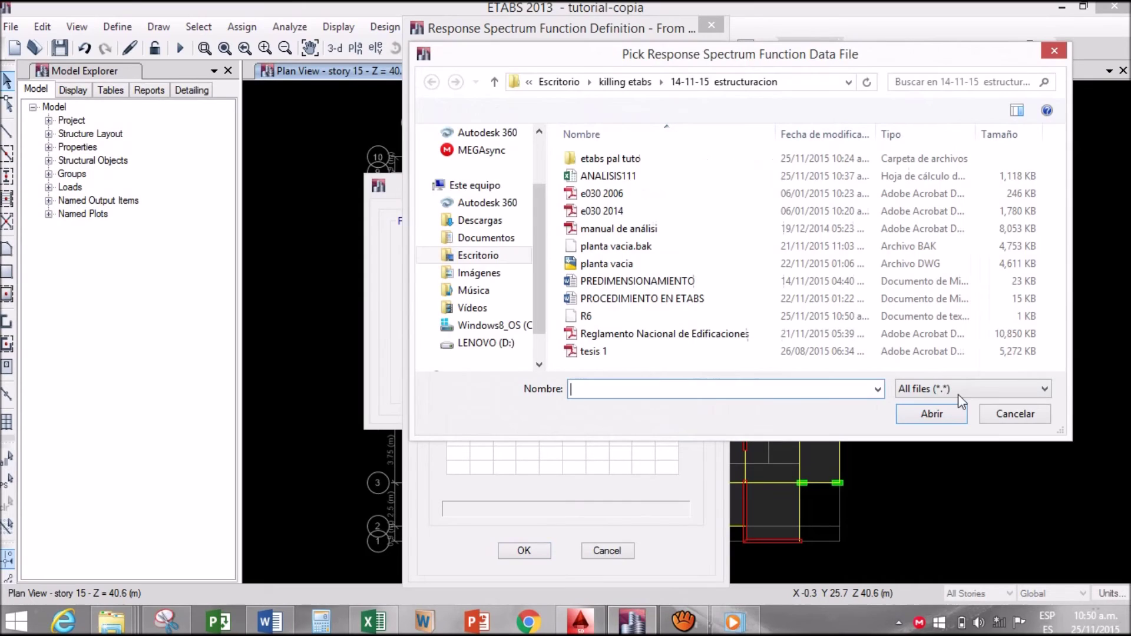
left_click(943, 390)
left_click(924, 434)
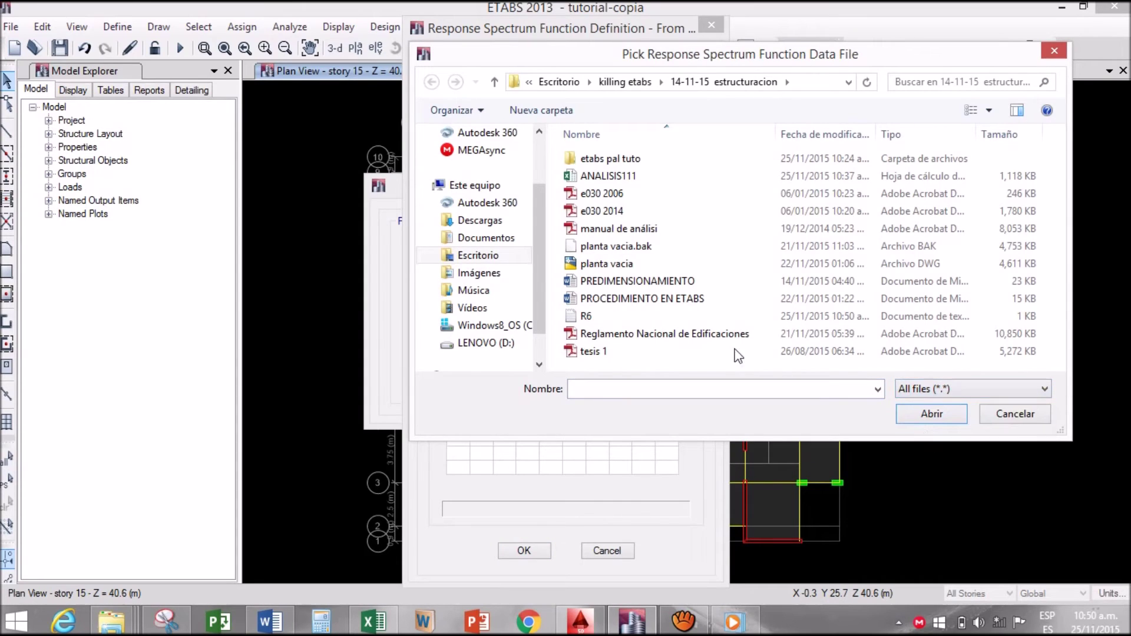
left_click(602, 320)
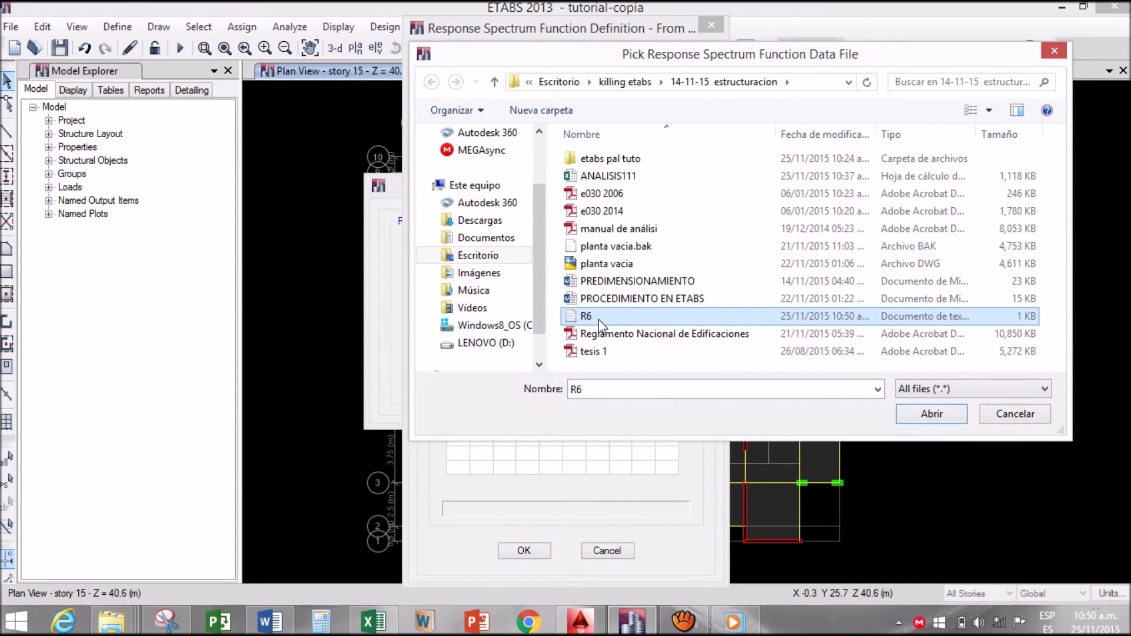
double_click(599, 318)
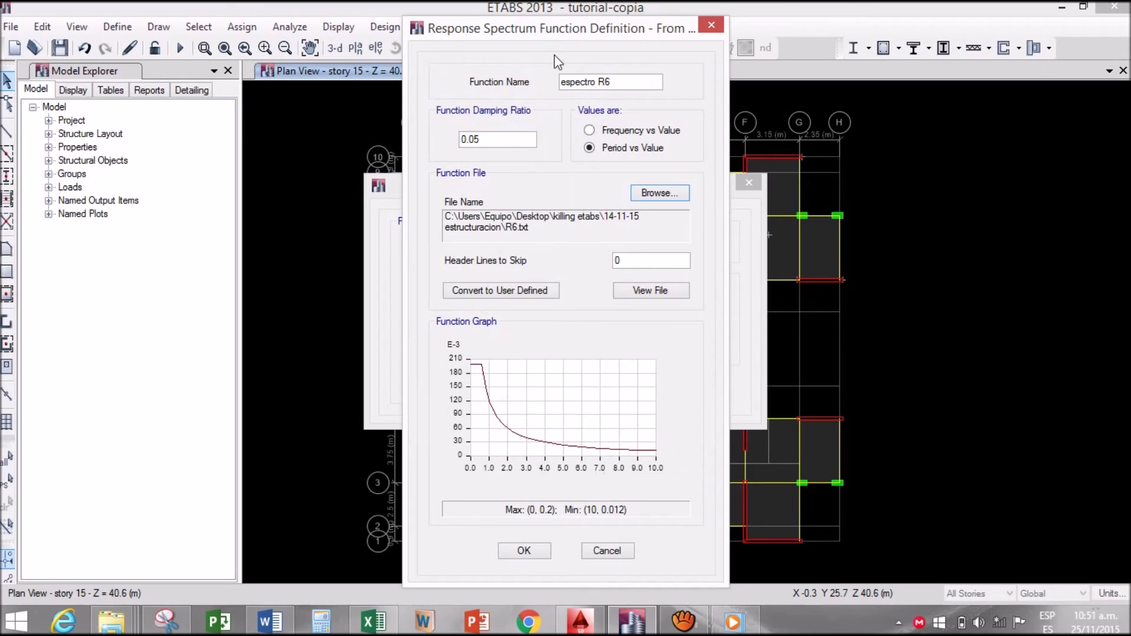
Step: Place Excel beside ETABS and compare the function graph with the pseudo-acceleration chart and the ZUCS/R values in D173:D176
left_click_drag(536, 24, 416, 26)
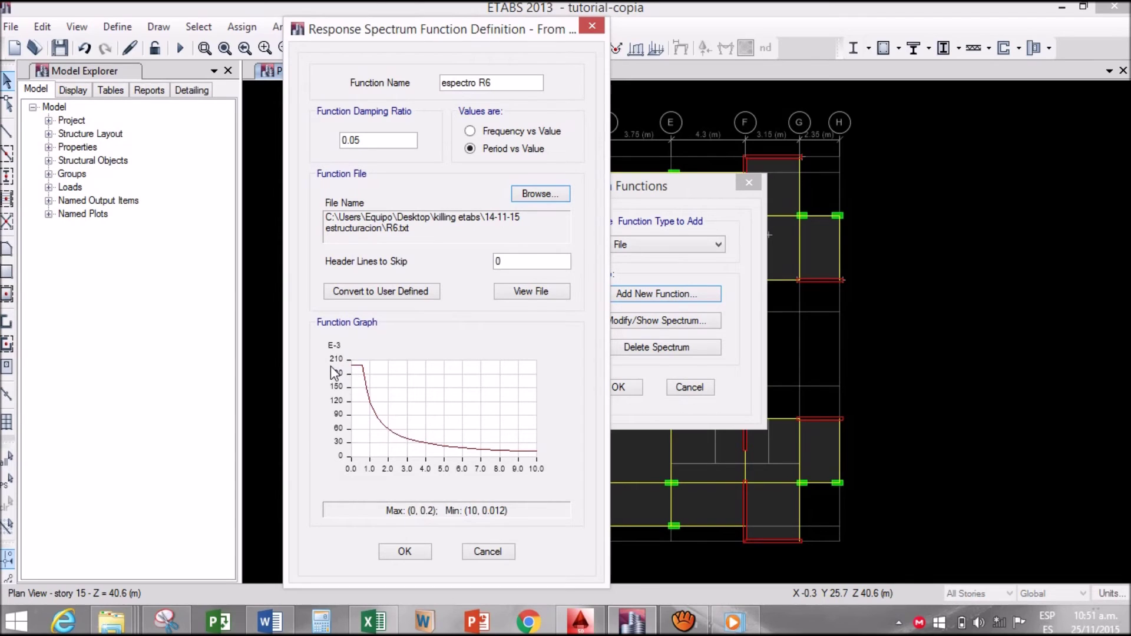
left_click(374, 620)
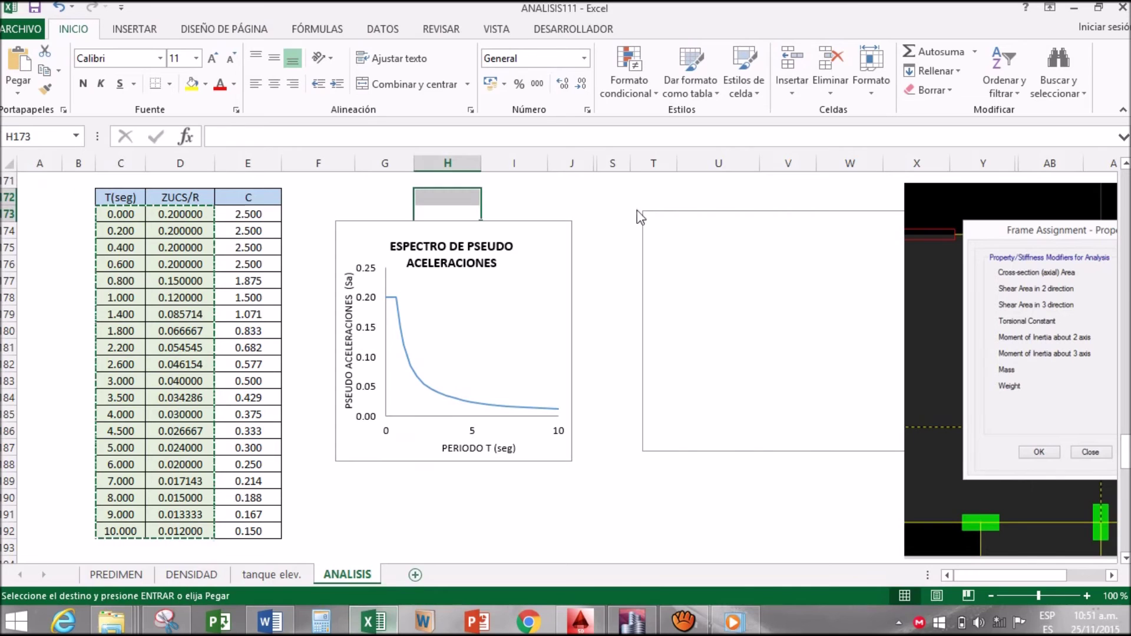
key("super+Right")
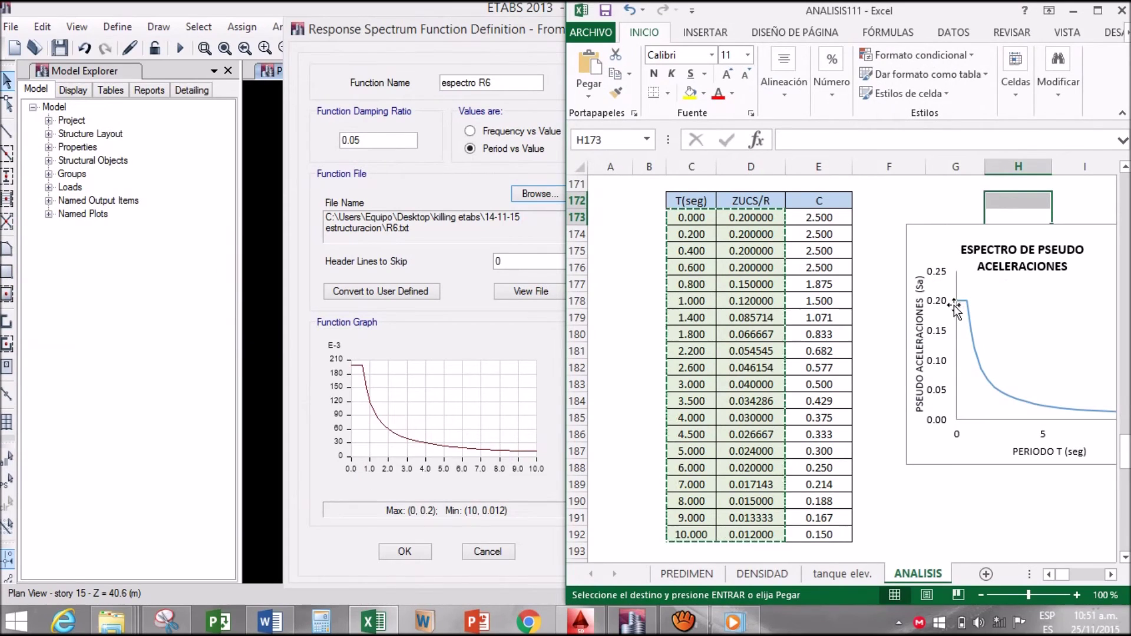
mouse_move(962, 305)
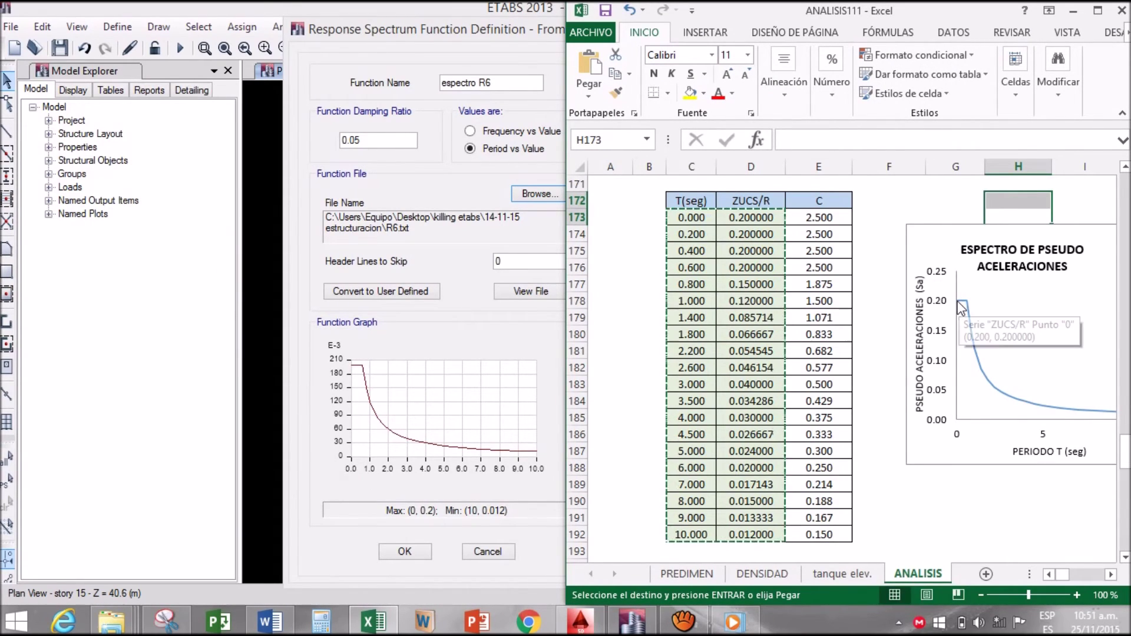
mouse_move(353, 368)
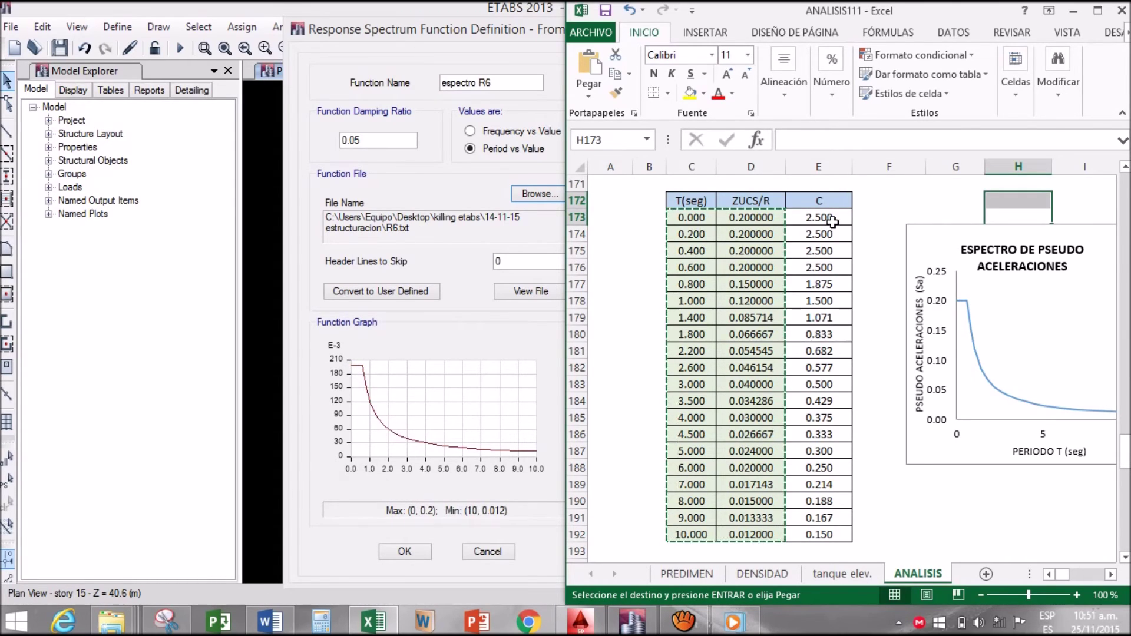
left_click_drag(754, 215, 727, 273)
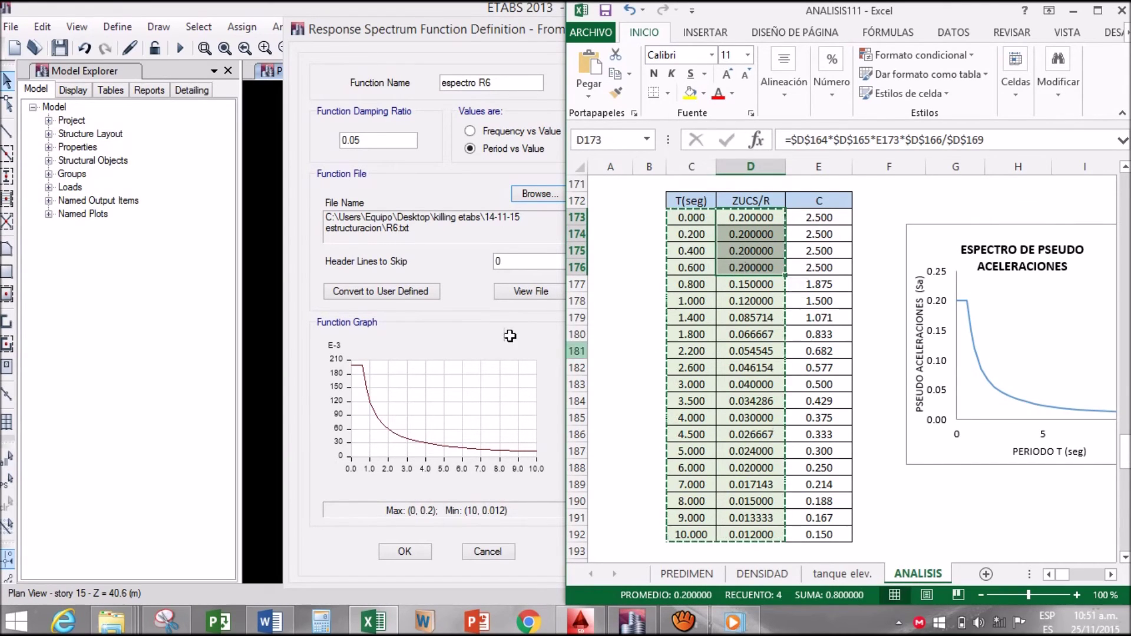
Step: Return to ETABS and set the header lines to skip to 1 for the espectro R6 function
left_click(451, 259)
left_click_drag(487, 33, 444, 33)
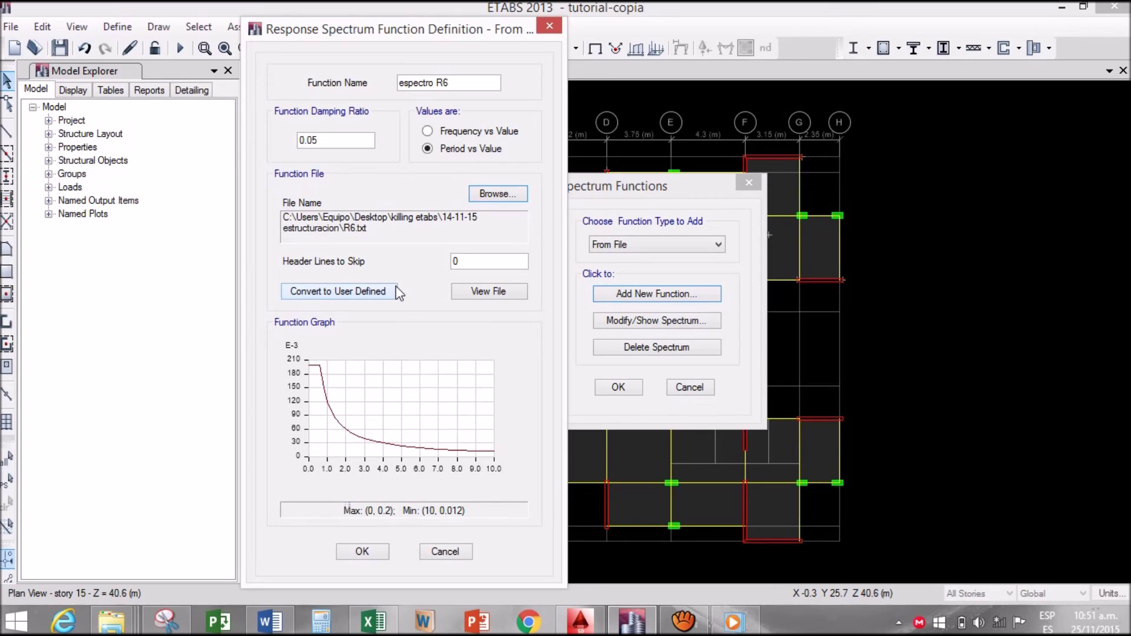
left_click(466, 260)
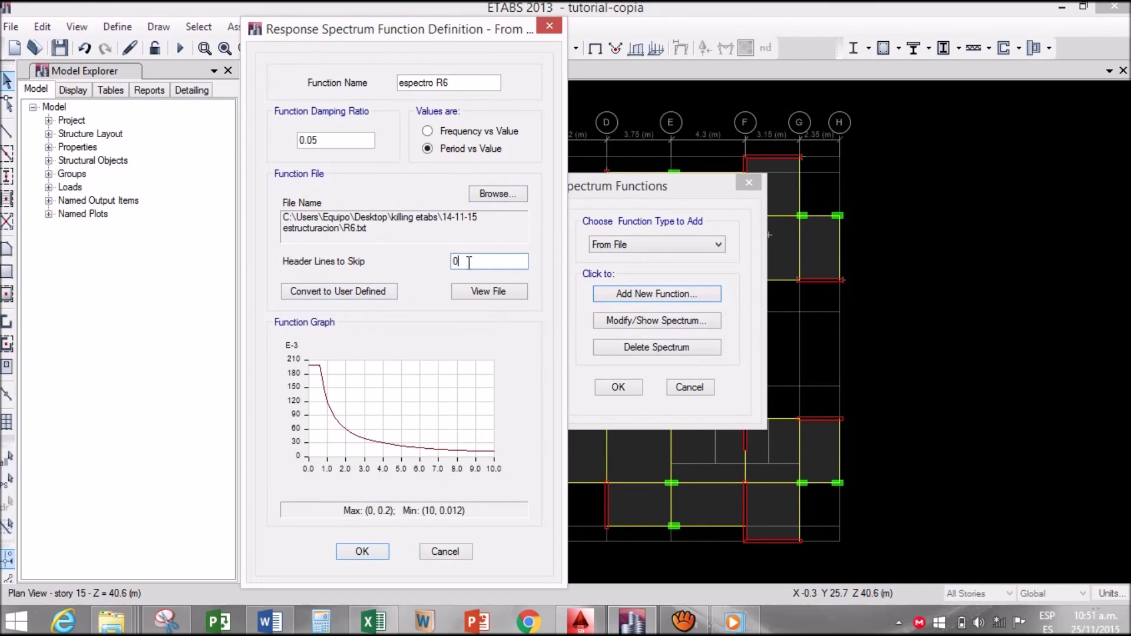
type("1")
left_click(336, 140)
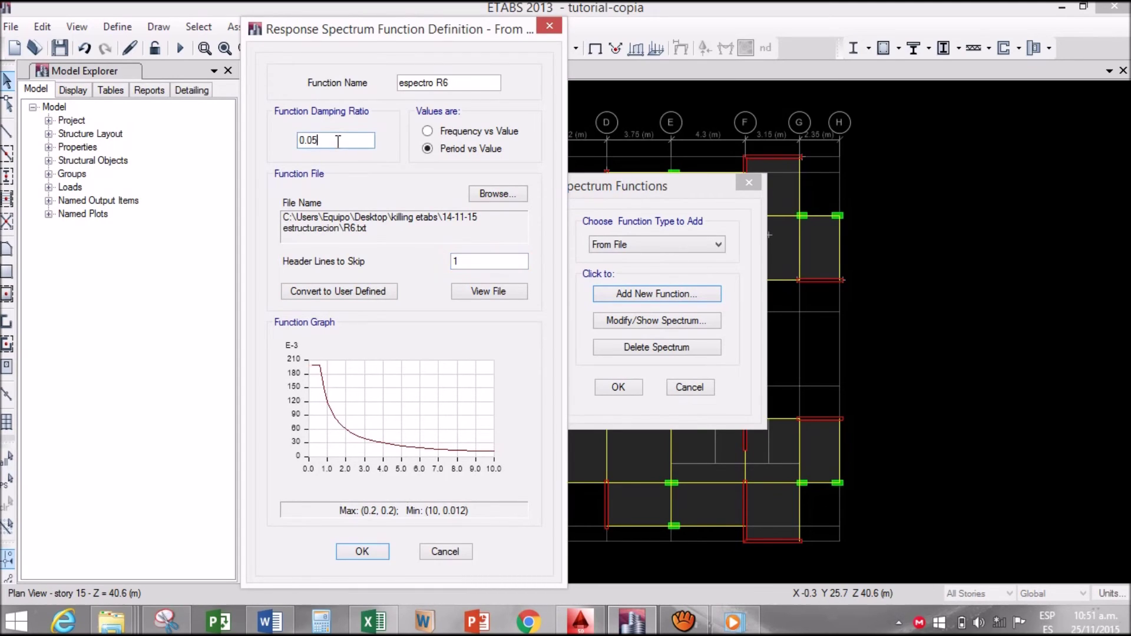